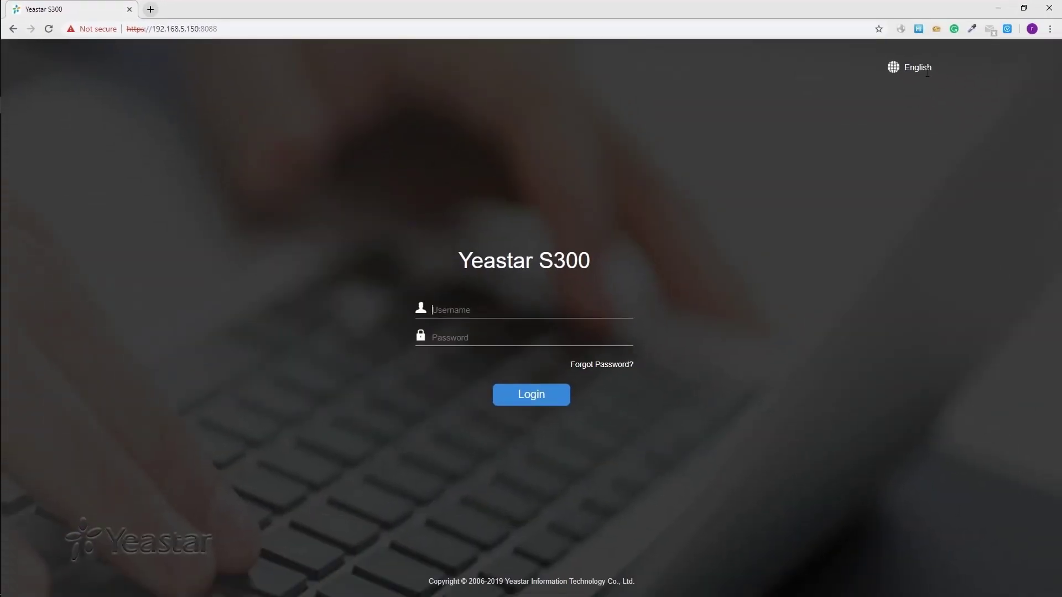
On the Yeastar S300 login page at 192.168.5.150:8088, open the language choices
{"action": "left_click", "coordinate": [928, 67]}
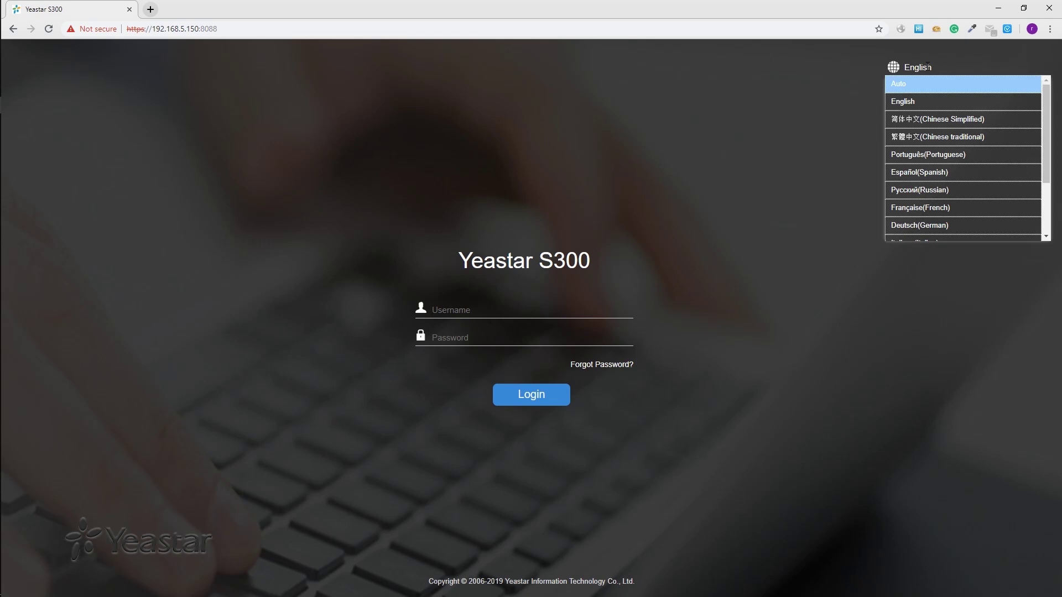
Keep English, log in with the administrator account, and accept the Data Processing Agreement
{"action": "scroll", "coordinate": [1027, 140], "scroll_direction": "down", "scroll_amount": 2}
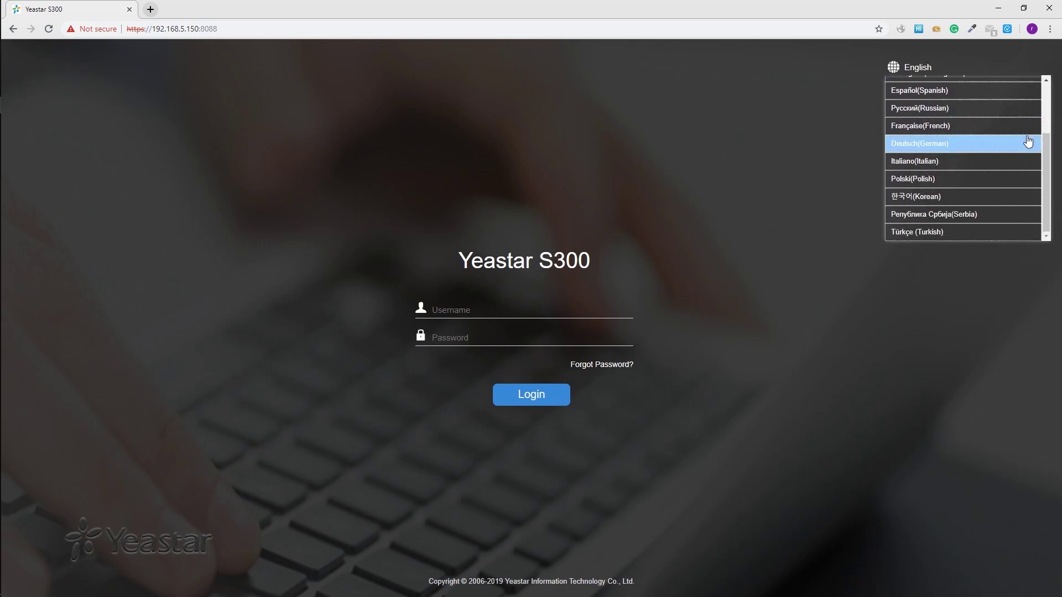
{"action": "scroll", "coordinate": [1028, 142], "scroll_direction": "up", "scroll_amount": 2}
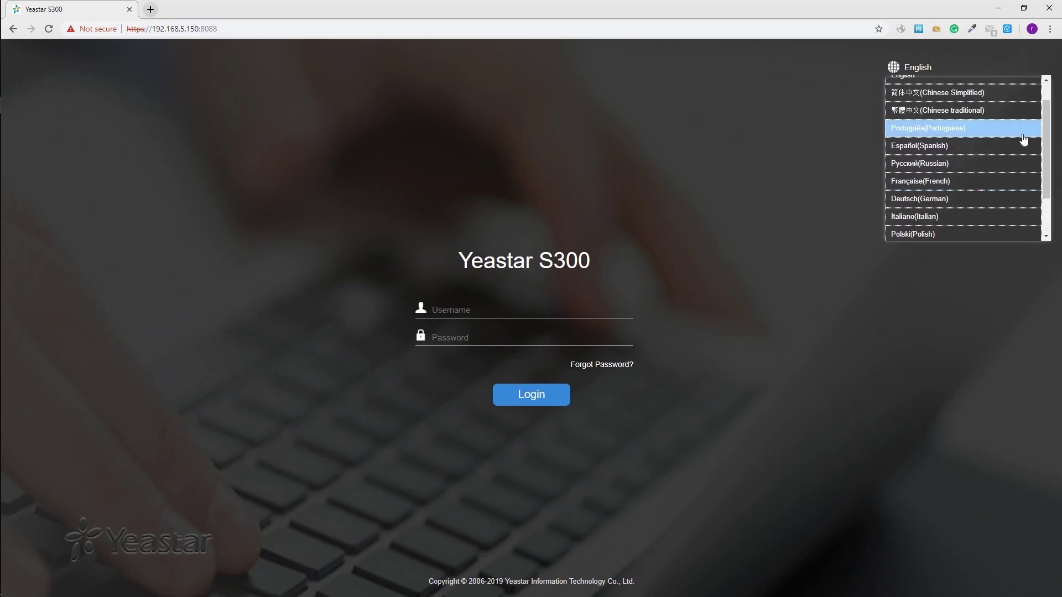
{"action": "left_click", "coordinate": [779, 275]}
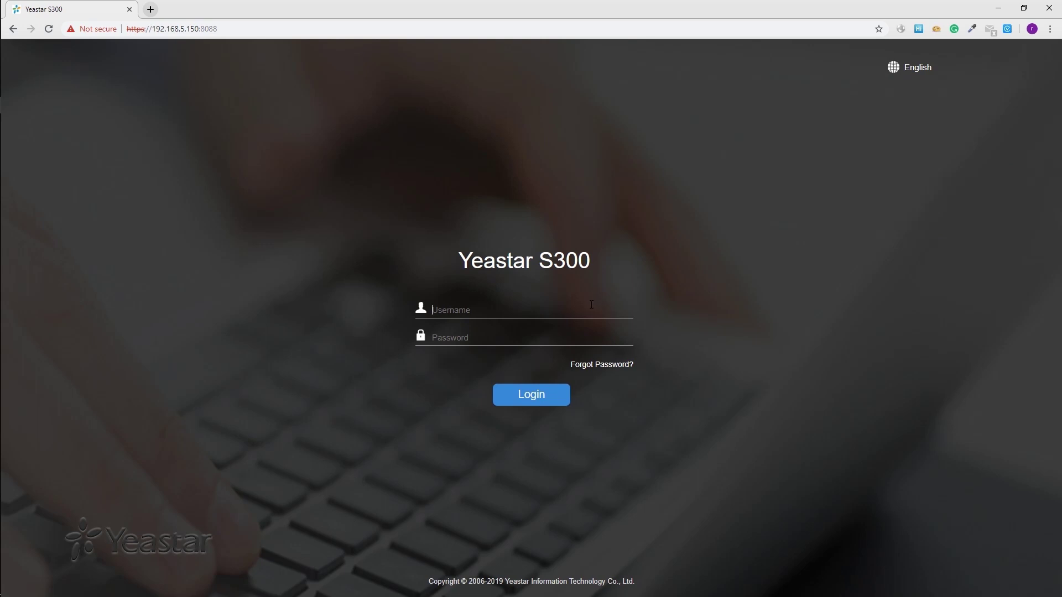
{"action": "type", "text": "admin"}
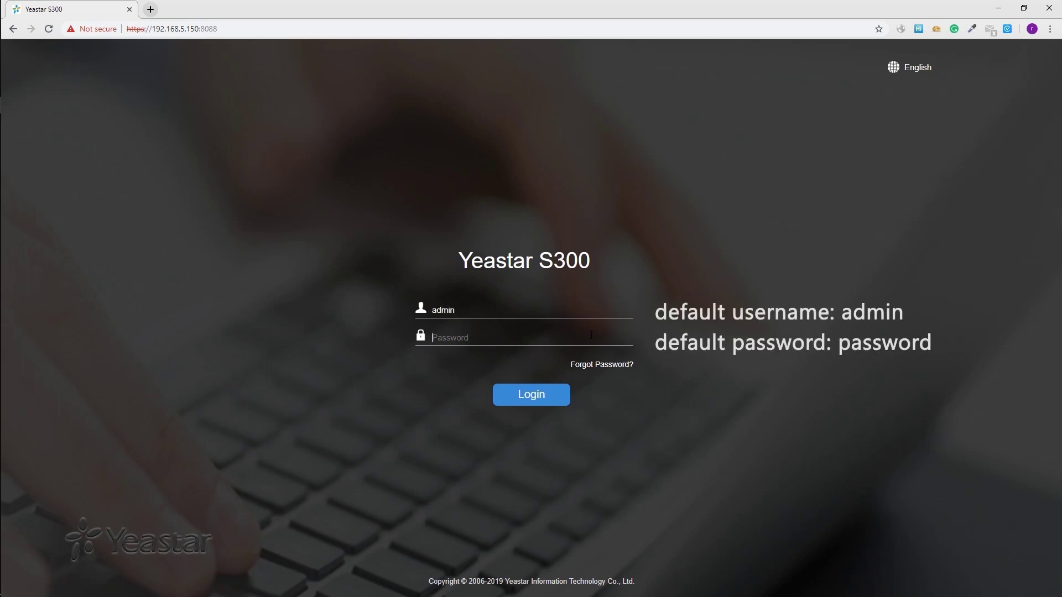
{"action": "type", "text": "password"}
{"action": "key", "text": "Return"}
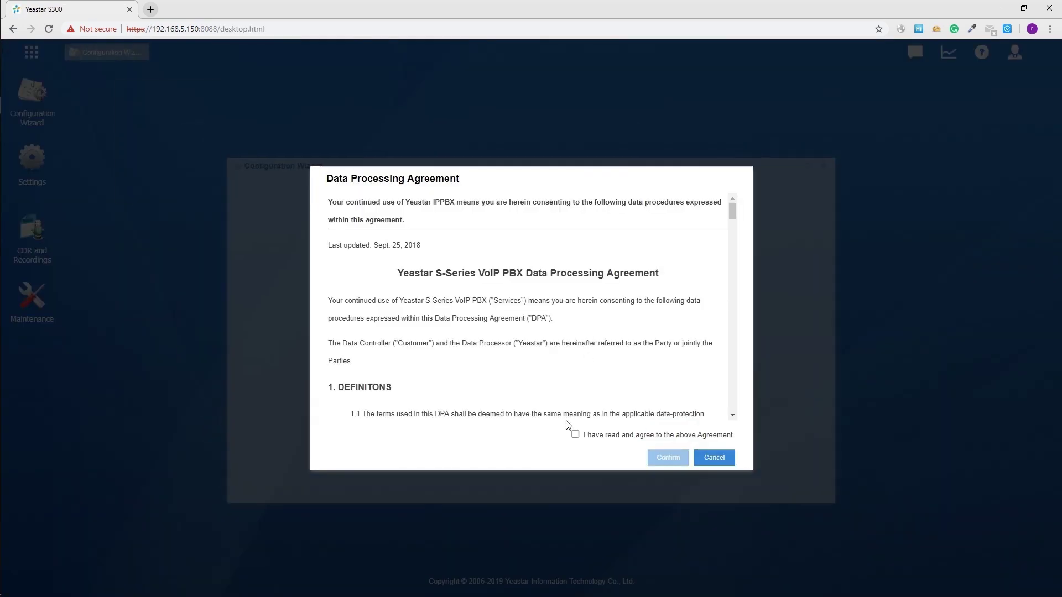
{"action": "left_click", "coordinate": [576, 434]}
{"action": "left_click", "coordinate": [668, 459]}
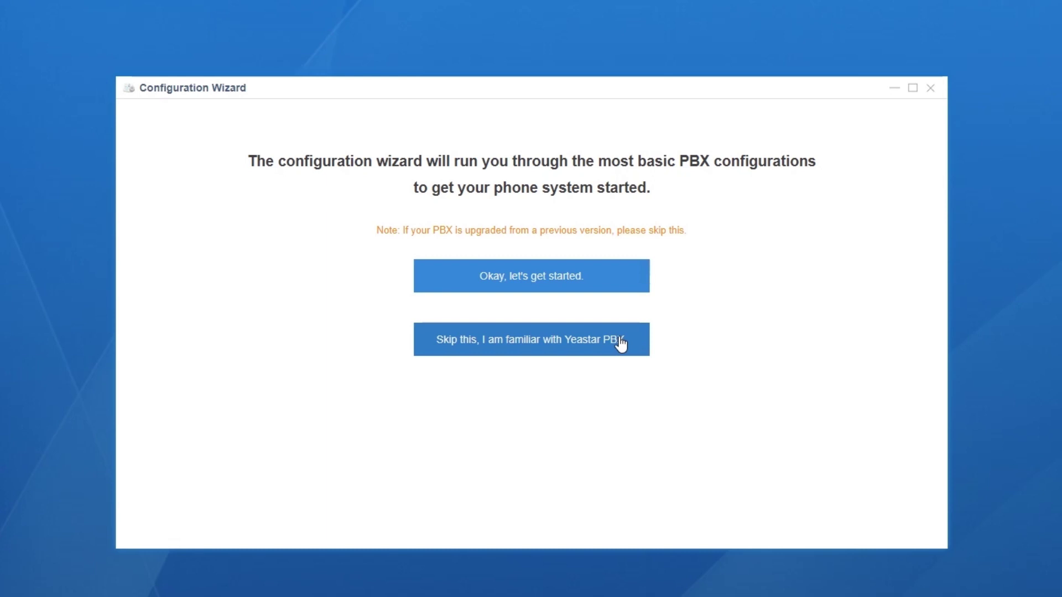
Start the Configuration Wizard and set the time zone to 8 China (Beijing)
{"action": "left_click", "coordinate": [608, 285]}
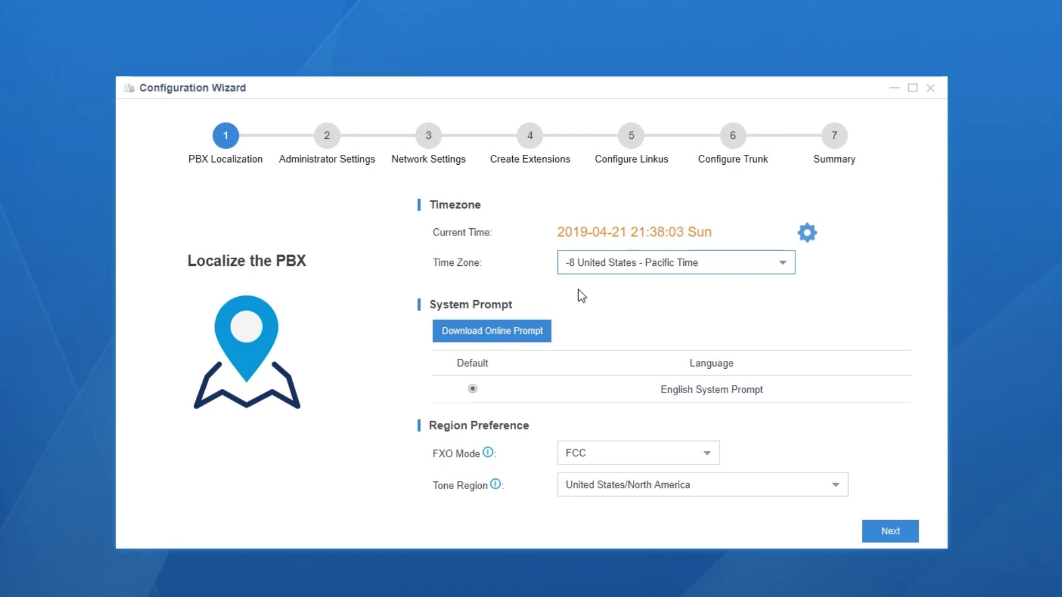
{"action": "left_click", "coordinate": [784, 270]}
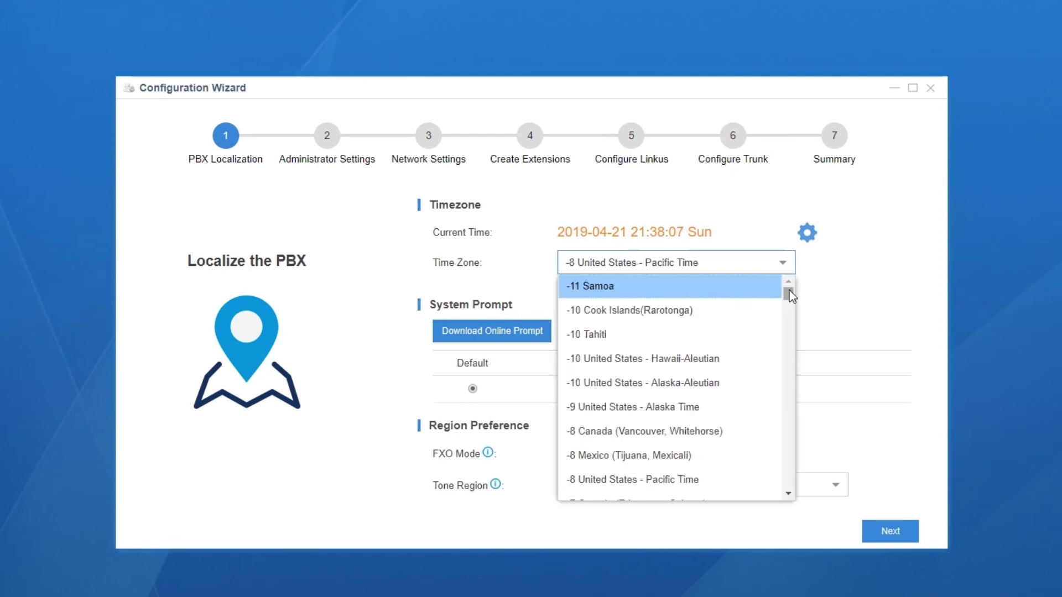
{"action": "left_click_drag", "start_coordinate": [789, 307], "coordinate": [789, 320]}
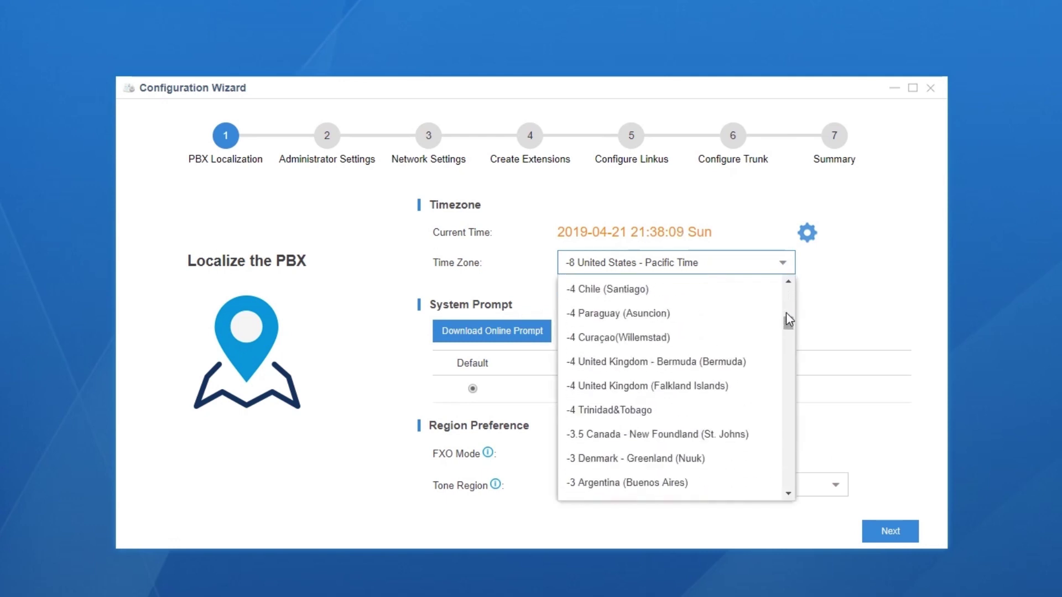
{"action": "scroll", "coordinate": [788, 320], "scroll_direction": "down", "scroll_amount": 15}
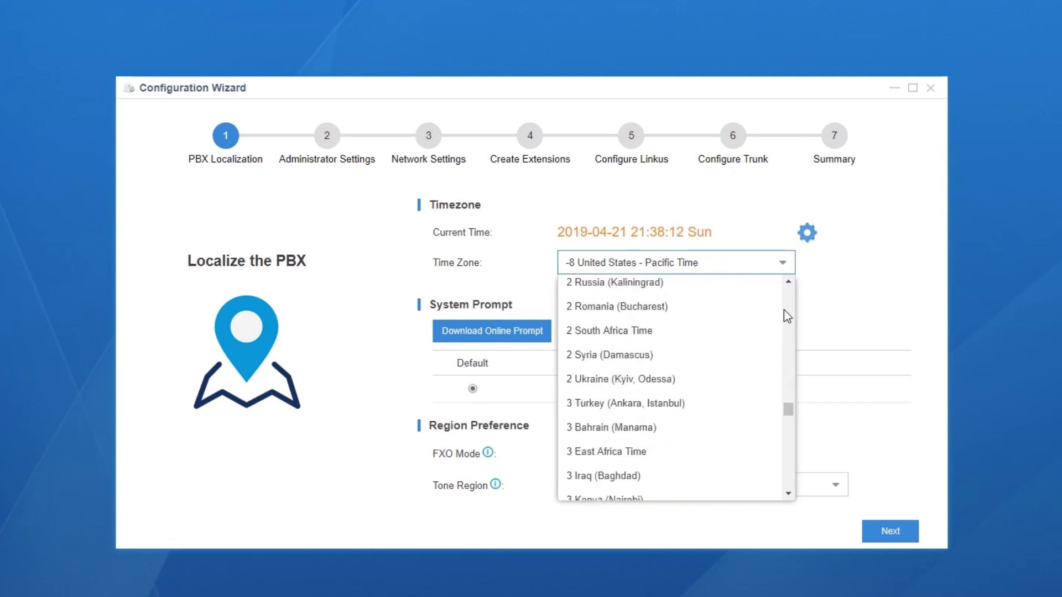
{"action": "scroll", "coordinate": [785, 307], "scroll_direction": "down", "scroll_amount": 12}
{"action": "left_click", "coordinate": [645, 361]}
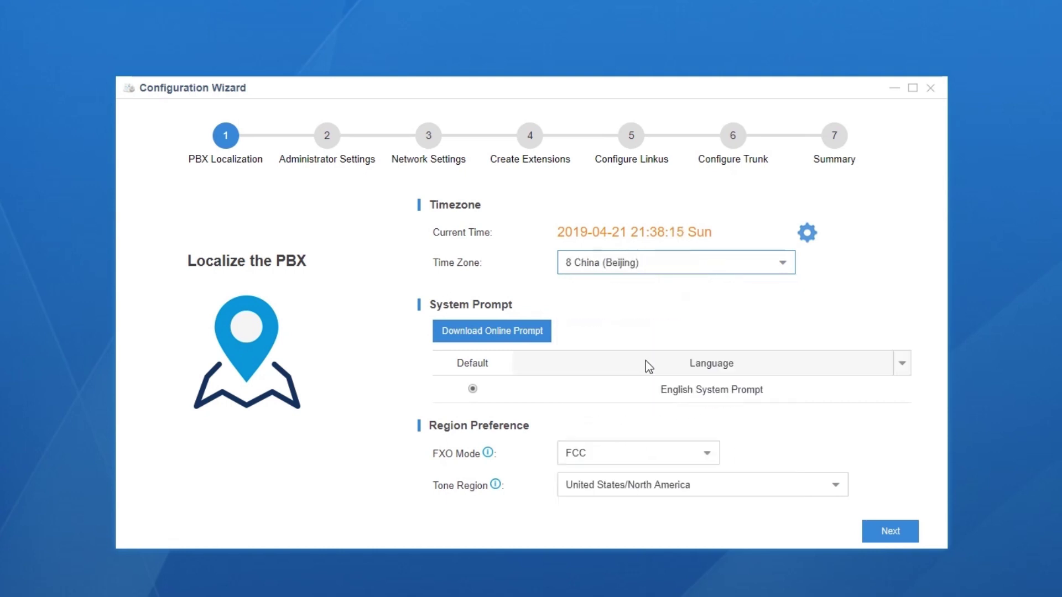
{"action": "left_click", "coordinate": [810, 233]}
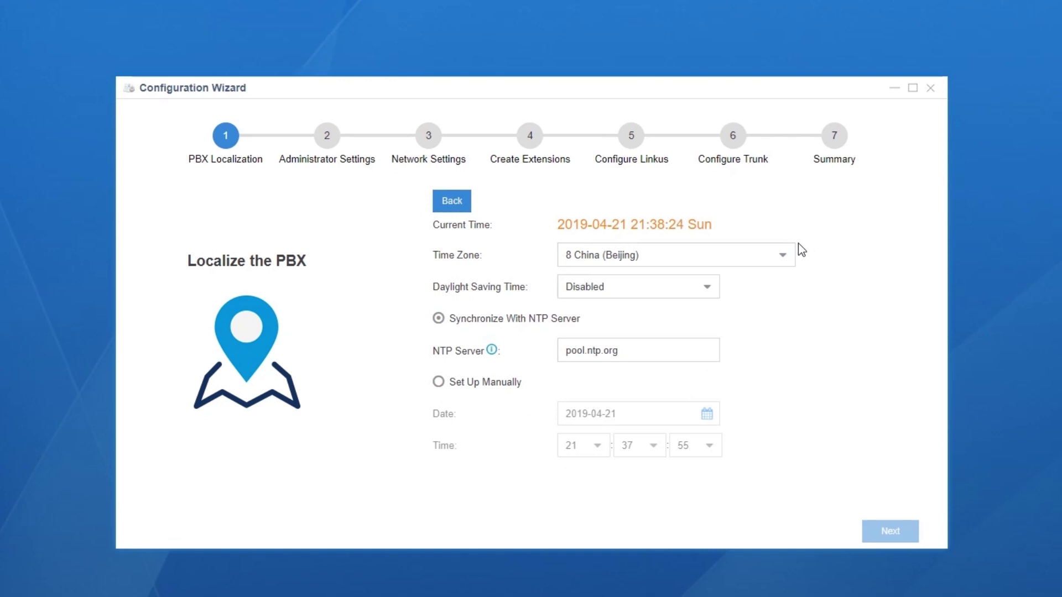
Keep daylight saving disabled and time synchronized through the NTP server
{"action": "left_click", "coordinate": [715, 288]}
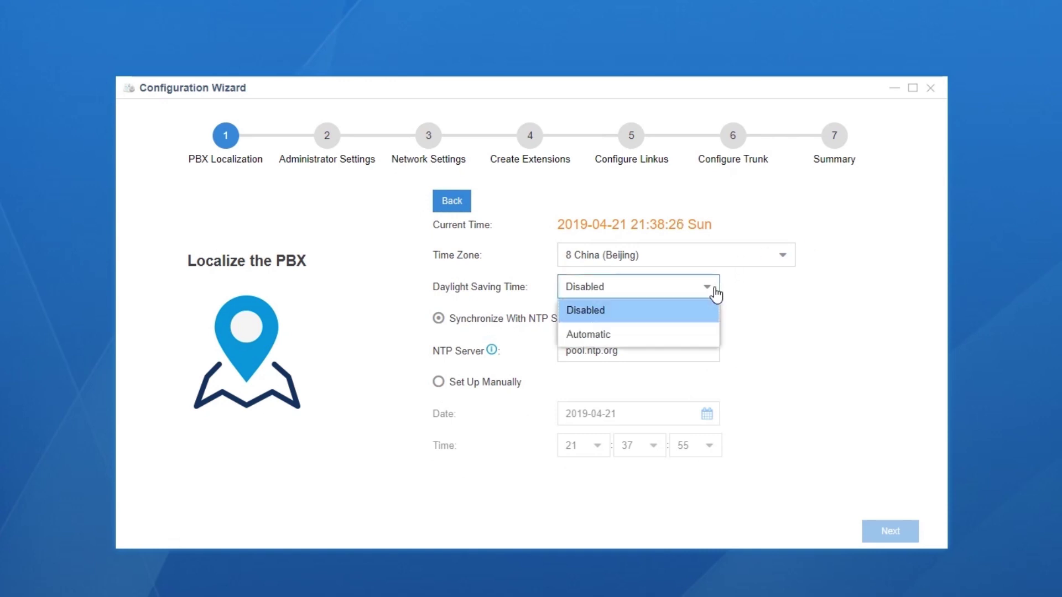
{"action": "left_click", "coordinate": [716, 292]}
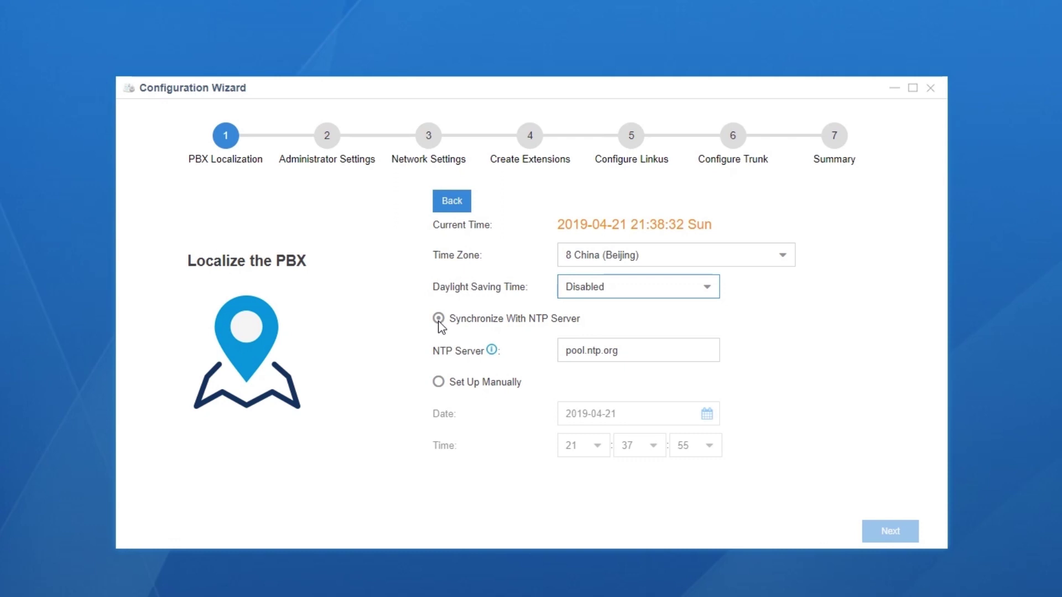
{"action": "left_click", "coordinate": [438, 384]}
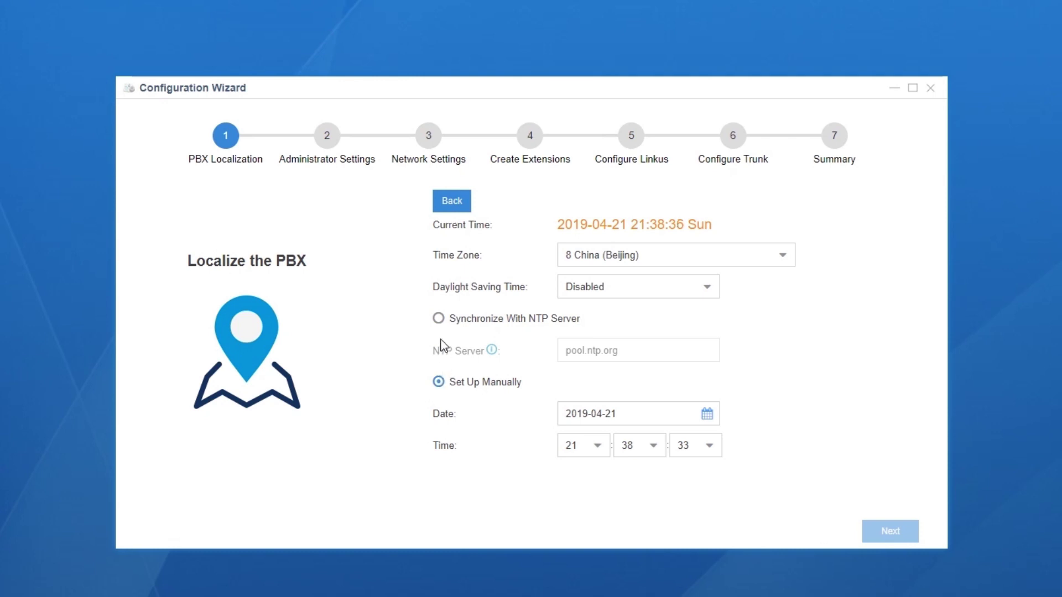
{"action": "left_click", "coordinate": [439, 319]}
{"action": "left_click", "coordinate": [452, 200]}
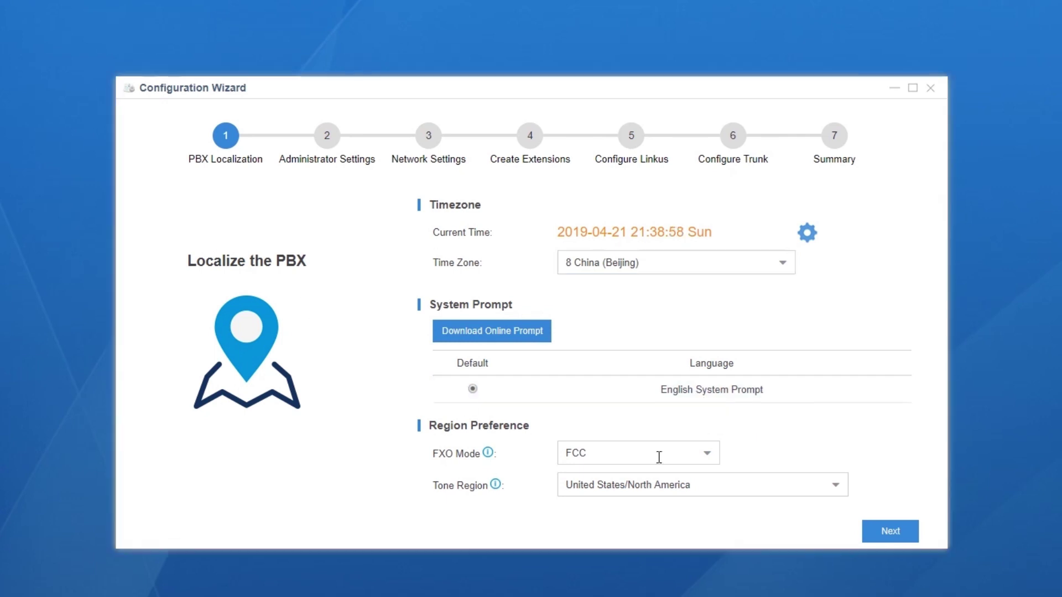
Keep FXO mode FCC, set Tone Region to China, and continue to Administrator Settings
{"action": "left_click", "coordinate": [710, 458]}
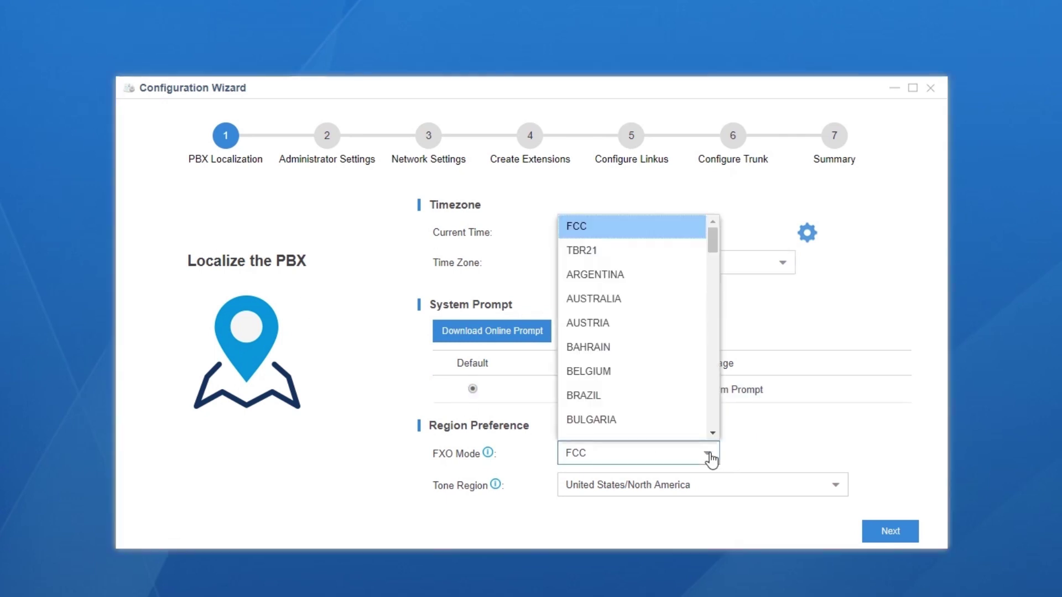
{"action": "left_click", "coordinate": [785, 450]}
{"action": "left_click", "coordinate": [845, 496]}
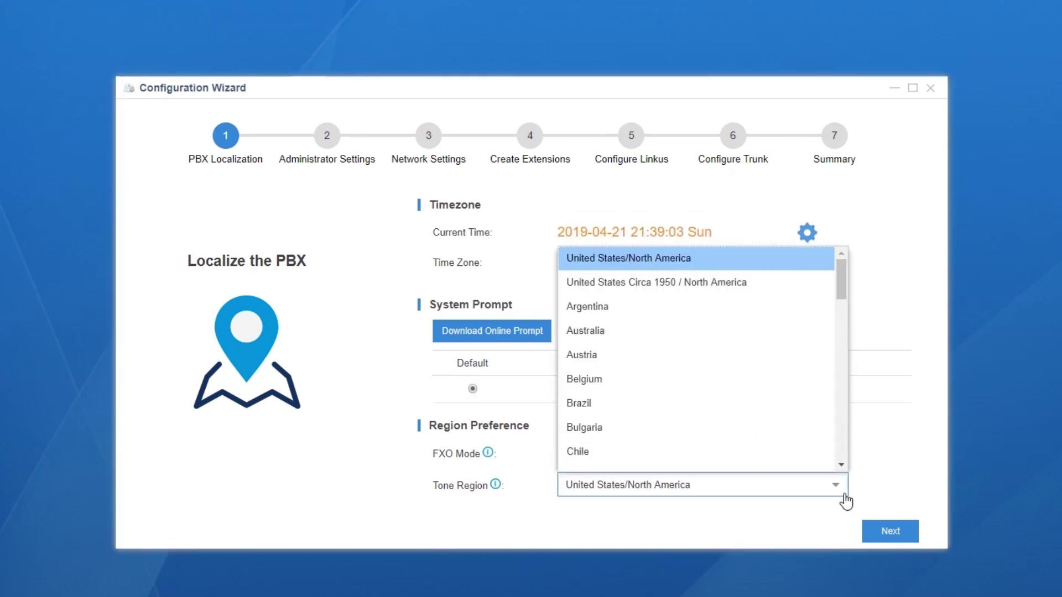
{"action": "scroll", "coordinate": [775, 418], "scroll_direction": "down", "scroll_amount": 1}
{"action": "left_click", "coordinate": [739, 403]}
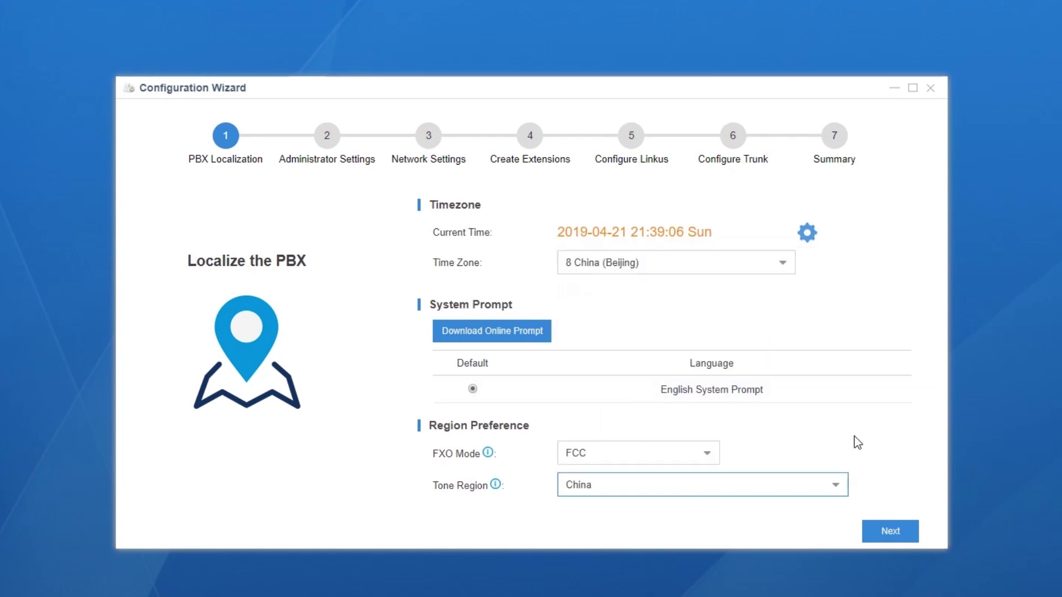
{"action": "left_click", "coordinate": [894, 533]}
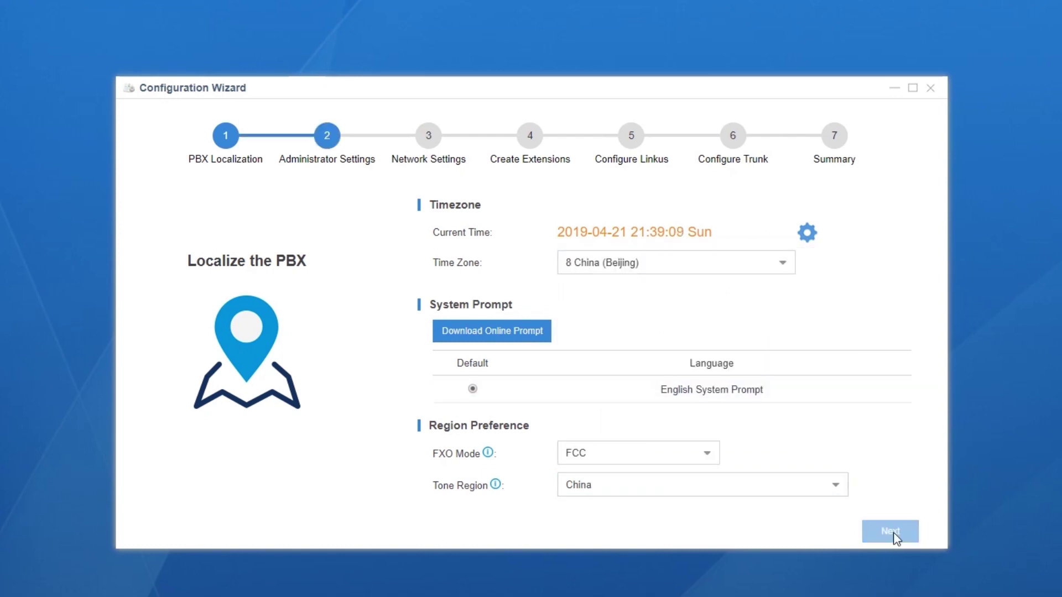
{"action": "left_click", "coordinate": [666, 264]}
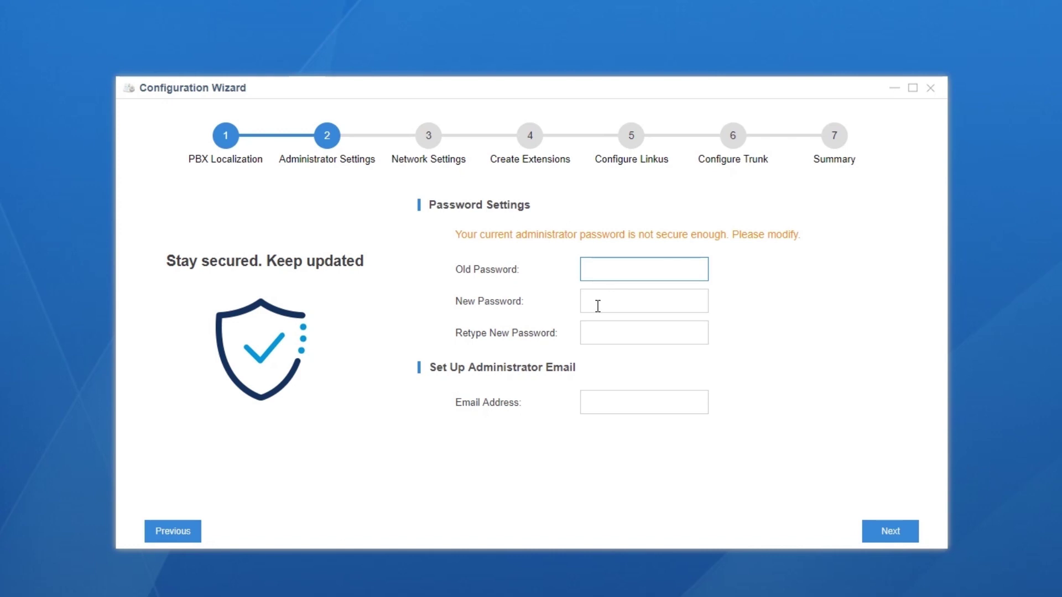
Enter the current password, set and confirm a new administrator password, and add the administrator e-mail address
{"action": "type", "text": "password"}
{"action": "left_click", "coordinate": [598, 306]}
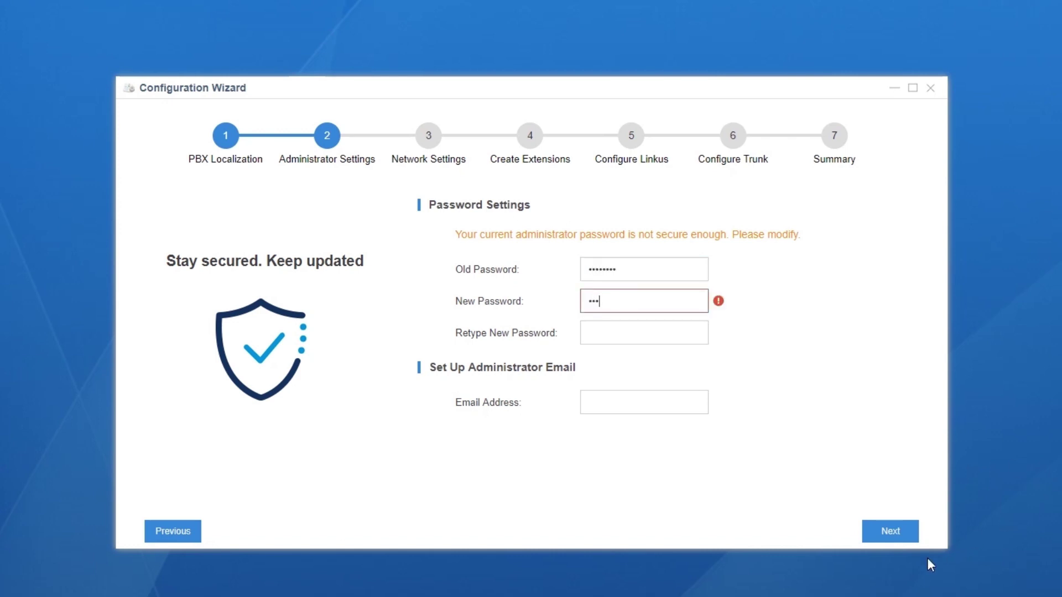
{"action": "left_click", "coordinate": [674, 326]}
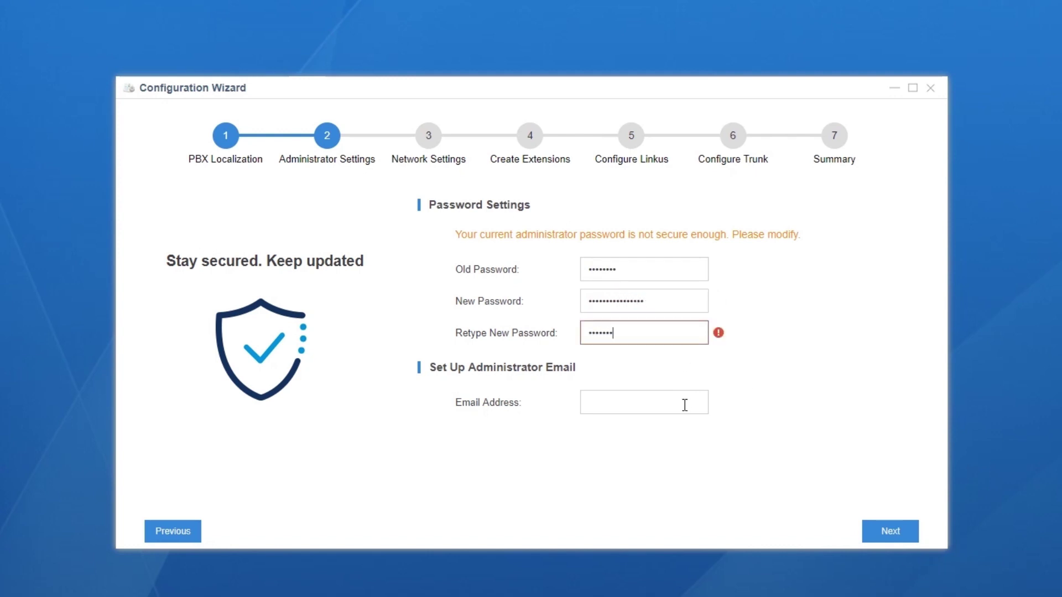
{"action": "left_click", "coordinate": [666, 405]}
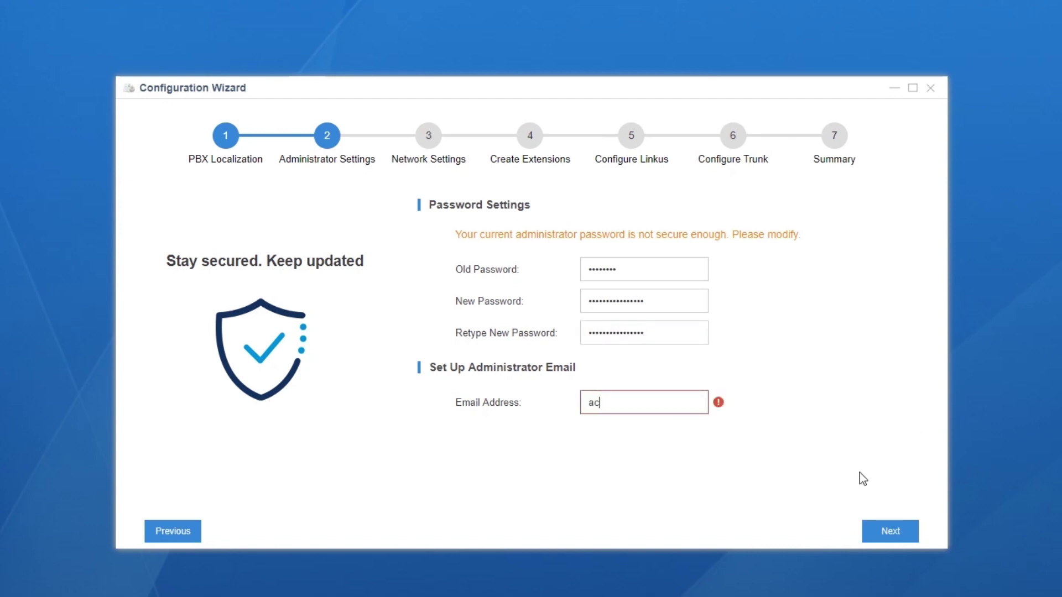
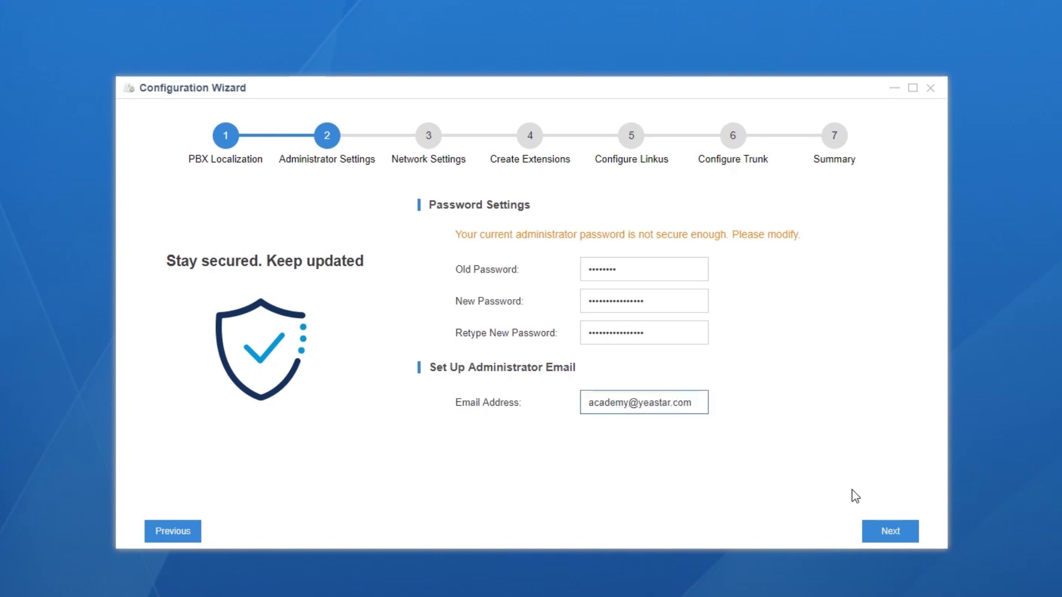
{"action": "left_click", "coordinate": [887, 532]}
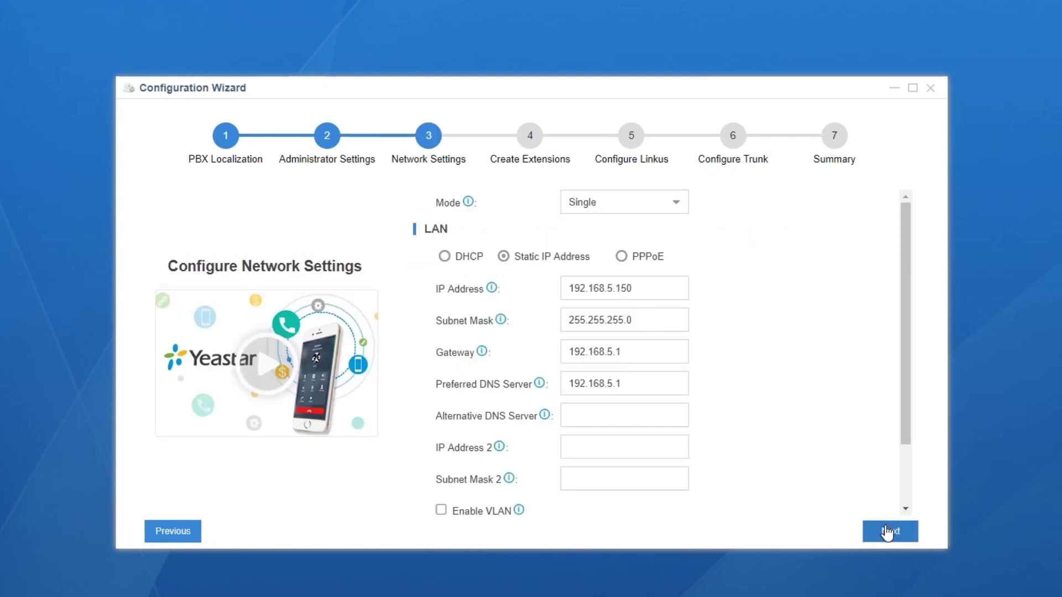
Switch network mode to Bridge and change the IP address to 192.168.6.36
{"action": "left_click", "coordinate": [682, 208]}
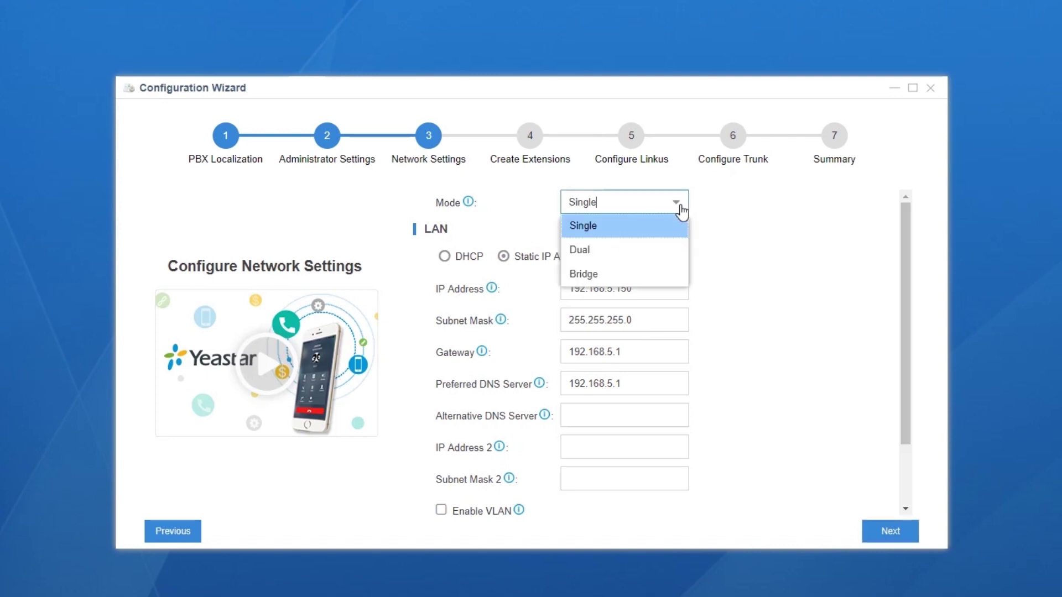
{"action": "left_click", "coordinate": [681, 274]}
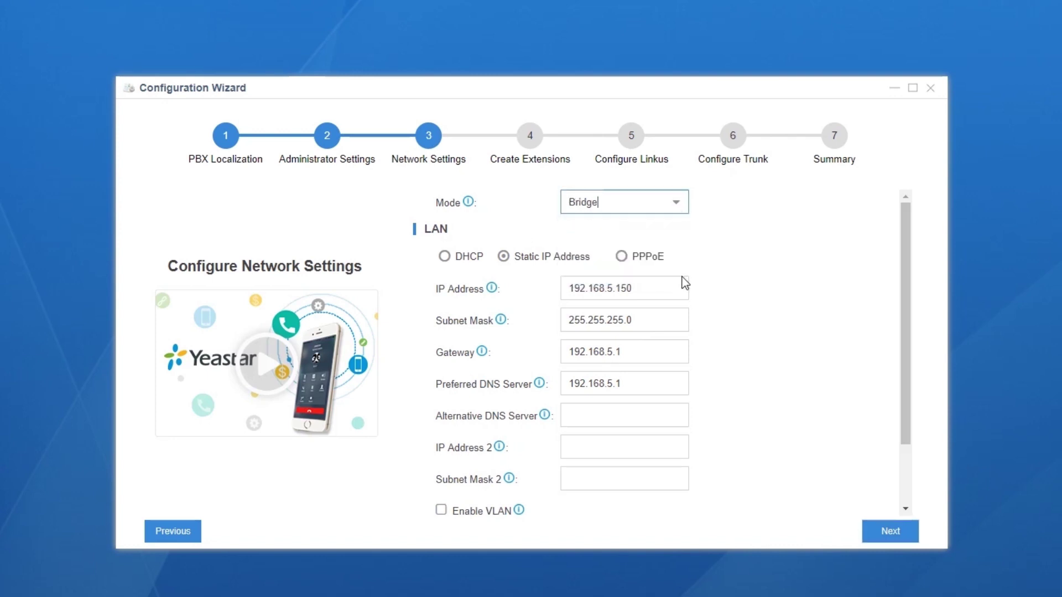
{"action": "left_click", "coordinate": [613, 288]}
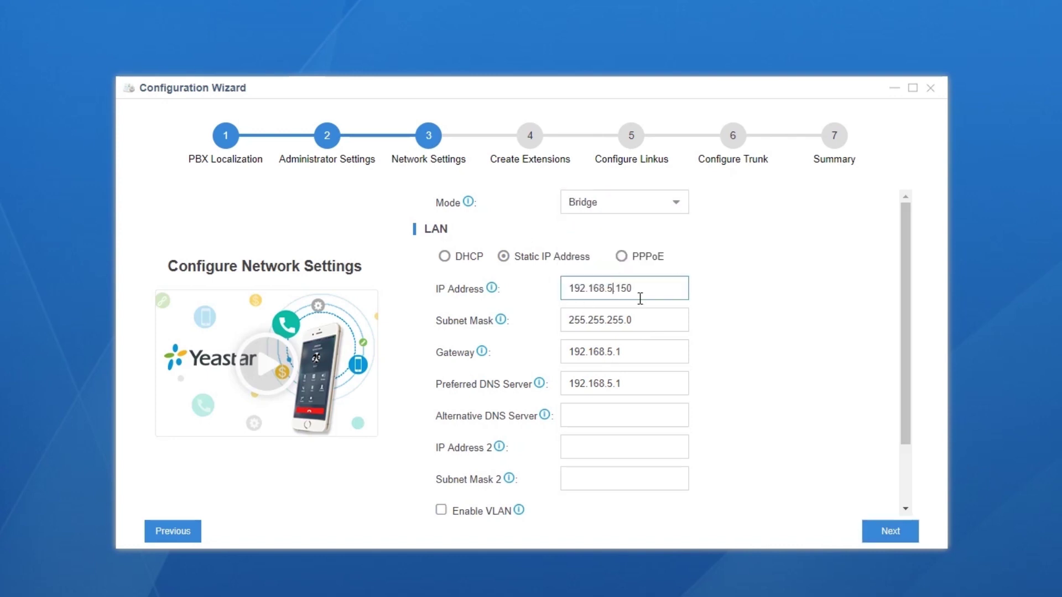
{"action": "key", "text": "BackSpace"}
{"action": "type", "text": "6"}
{"action": "left_click", "coordinate": [658, 287]}
{"action": "key", "text": "BackSpace"}
{"action": "key", "text": "BackSpace"}
{"action": "key", "text": "BackSpace"}
{"action": "type", "text": "36"}
Set gateway 192.168.6.1 and preferred DNS 114.114.114.114, then submit the network settings
{"action": "left_click", "coordinate": [612, 352]}
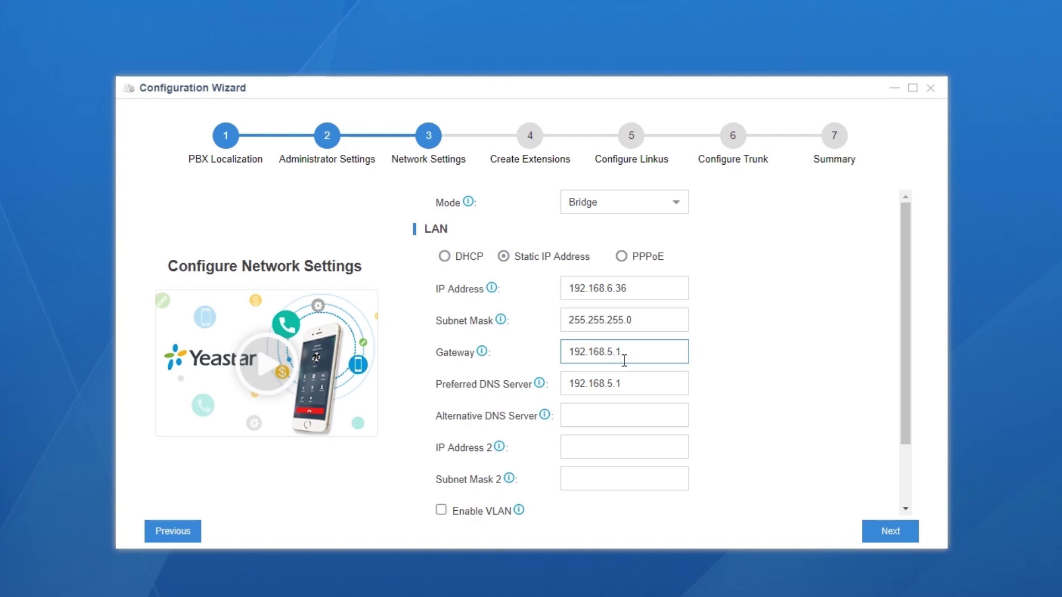
{"action": "key", "text": "BackSpace"}
{"action": "type", "text": "6"}
{"action": "left_click_drag", "start_coordinate": [636, 386], "coordinate": [549, 390]}
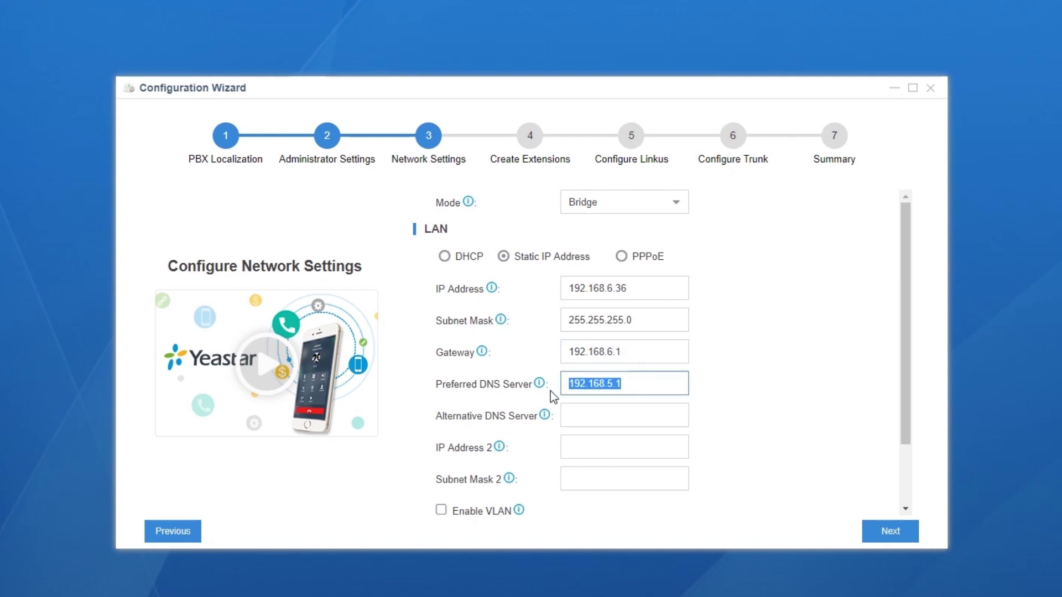
{"action": "type", "text": "114.114.114.114"}
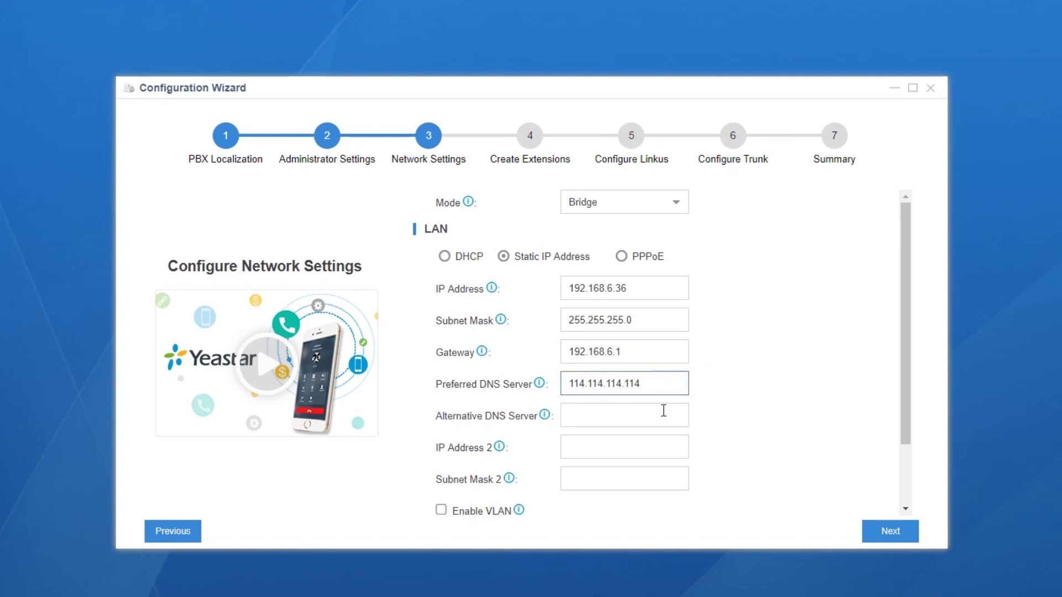
{"action": "left_click", "coordinate": [812, 448]}
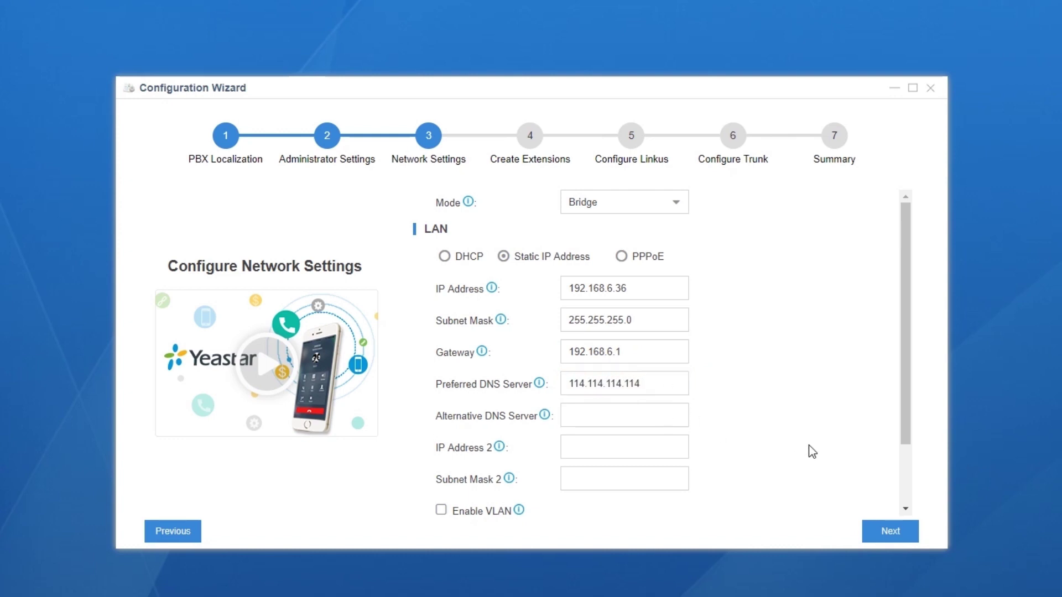
{"action": "left_click", "coordinate": [878, 531]}
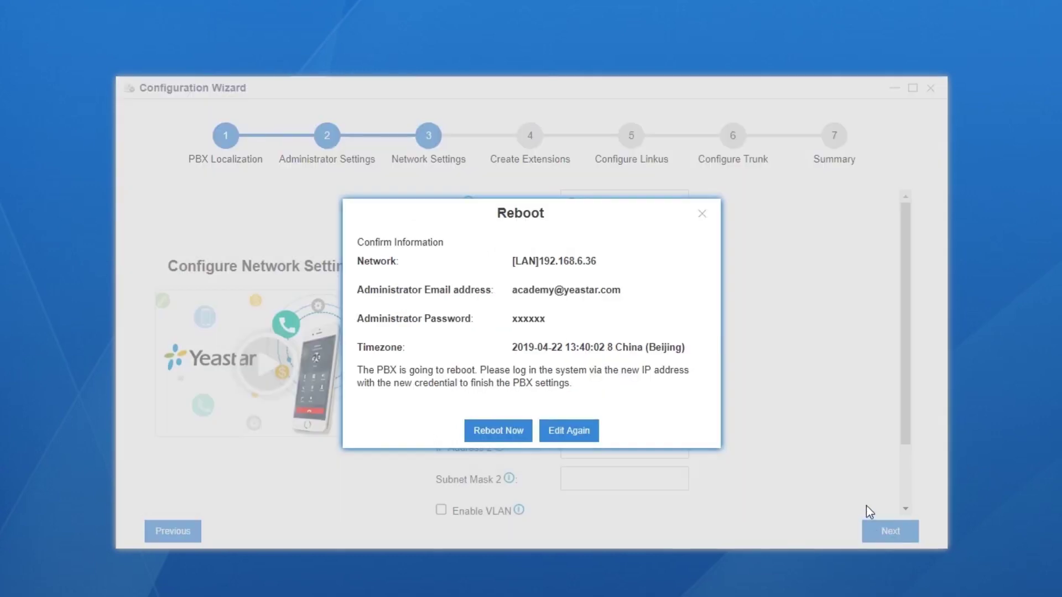
Reboot the PBX, log back in as admin at 192.168.6.36, and run the network connection test
{"action": "left_click", "coordinate": [514, 432]}
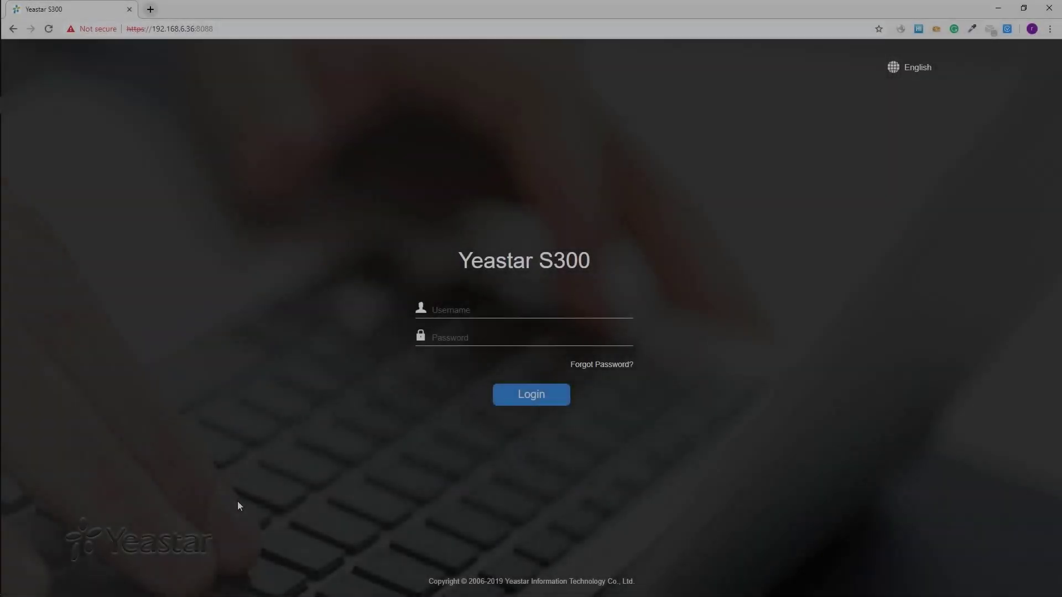
{"action": "type", "text": "admin"}
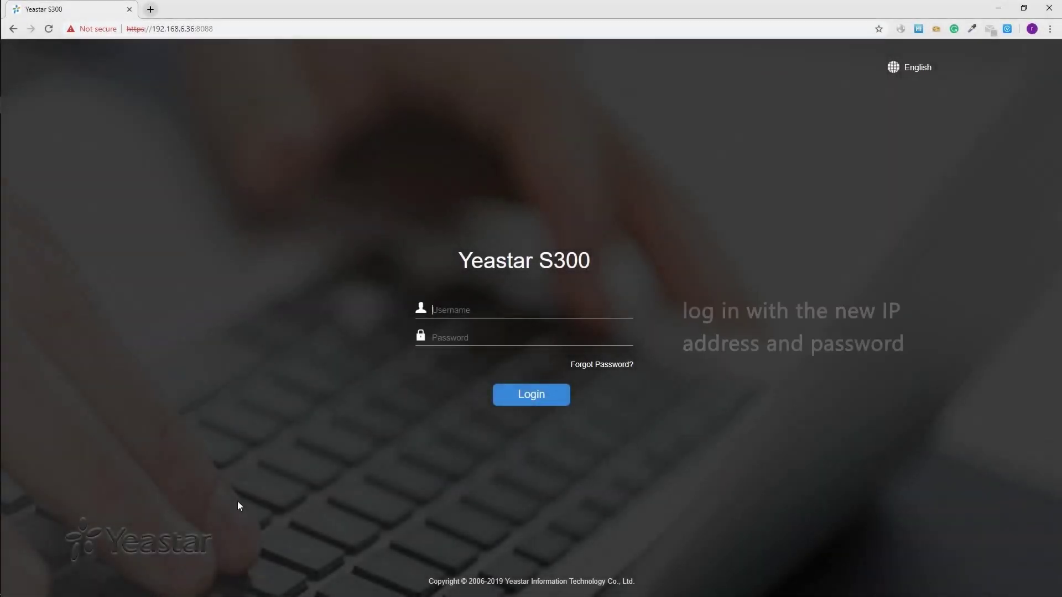
{"action": "key", "text": "Tab"}
{"action": "type", "text": "************"}
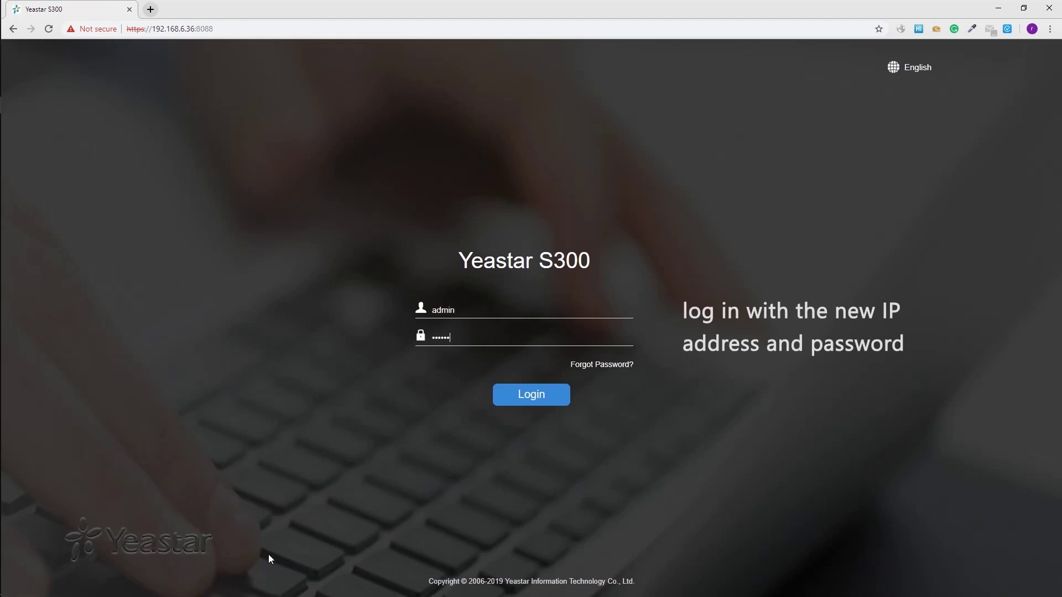
{"action": "type", "text": "****"}
{"action": "key", "text": "Return"}
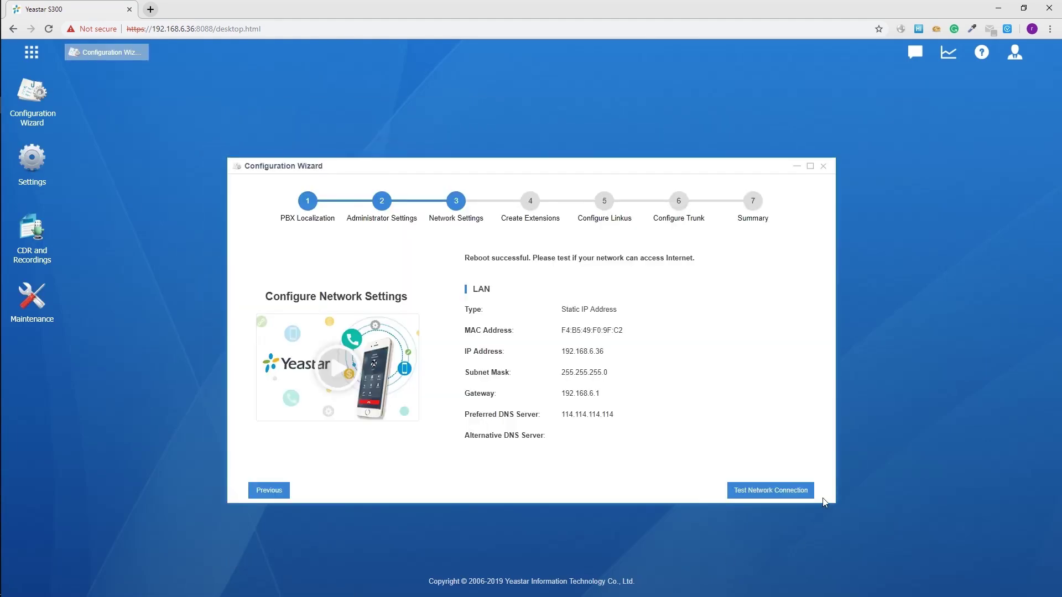
{"action": "left_click", "coordinate": [803, 492]}
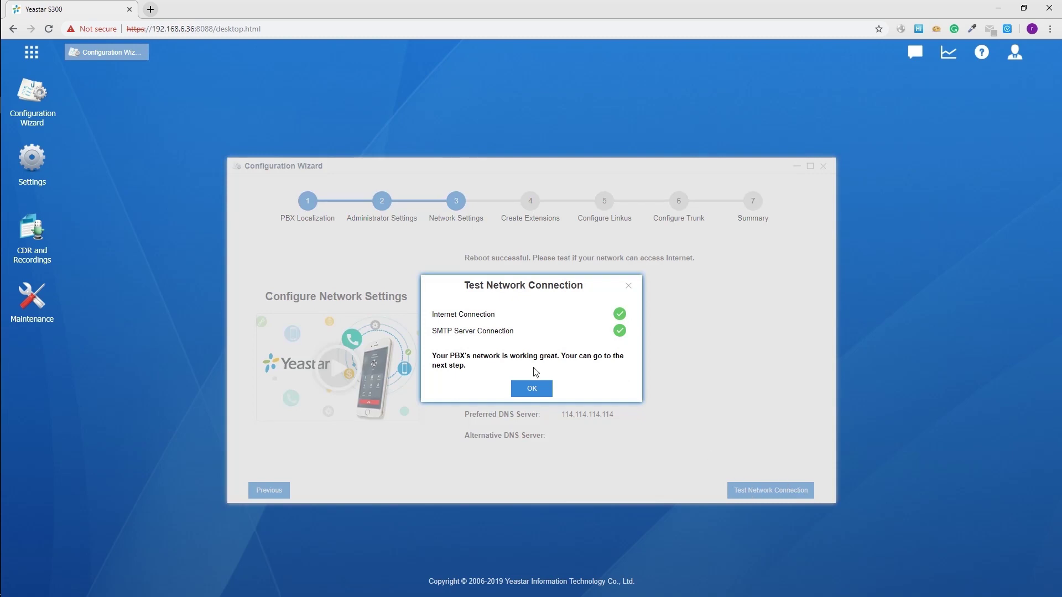
Acknowledge the passed Internet and SMTP test to continue to Create Extensions
{"action": "left_click", "coordinate": [533, 387]}
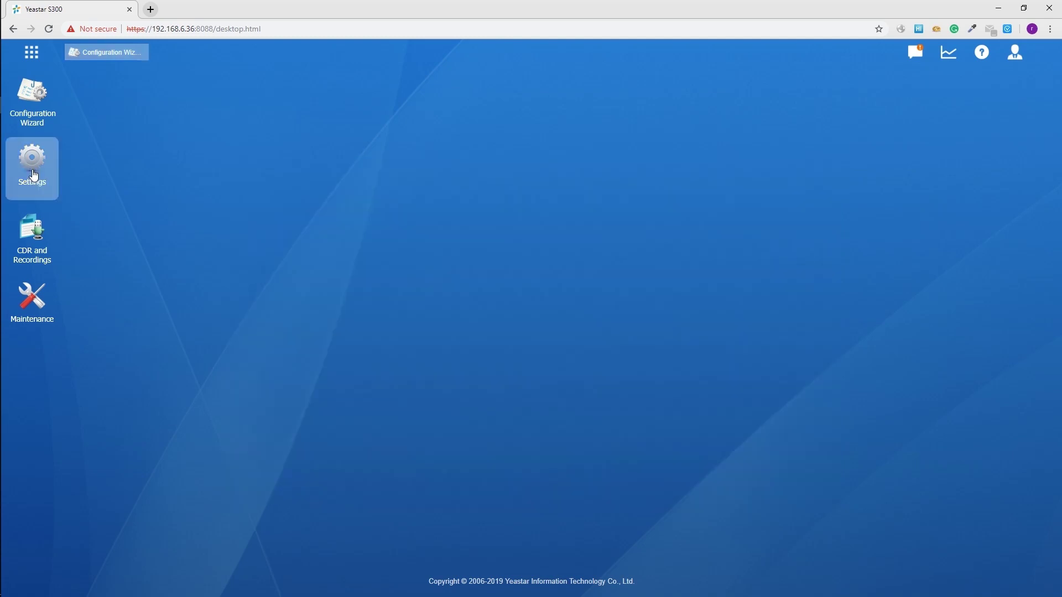
Check the 1000–5999 extension range under Settings > PBX > General, then minimize Settings
{"action": "left_click", "coordinate": [33, 174]}
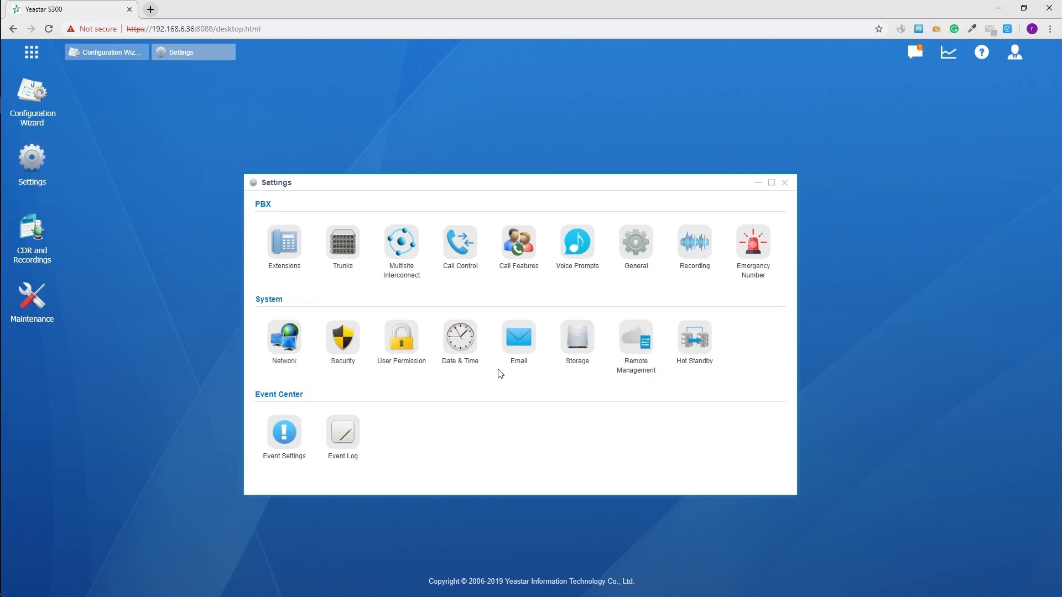
{"action": "left_click", "coordinate": [639, 242]}
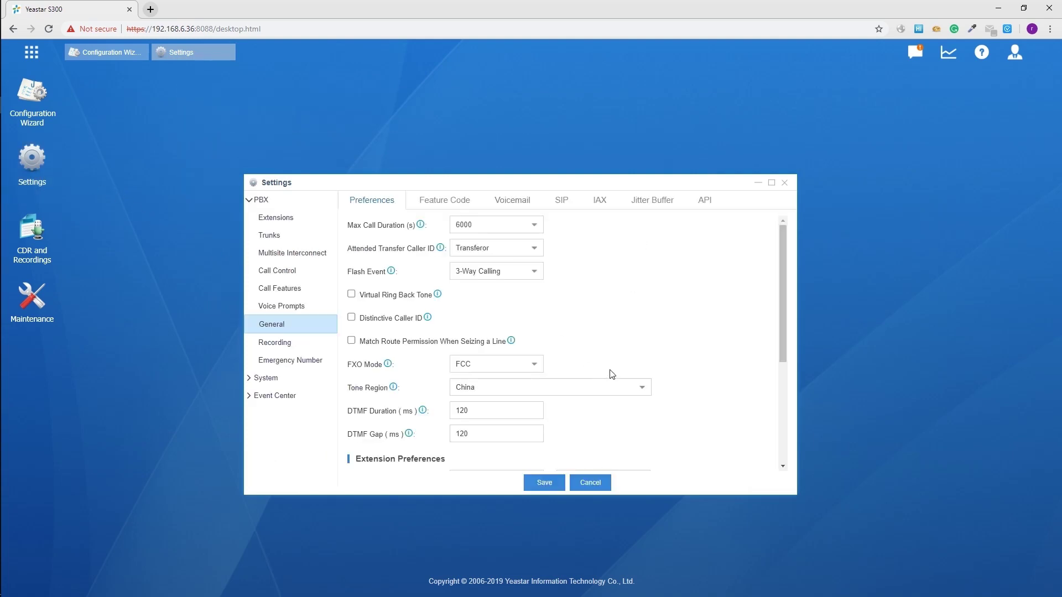
{"action": "scroll", "coordinate": [616, 373], "scroll_direction": "down", "scroll_amount": 4}
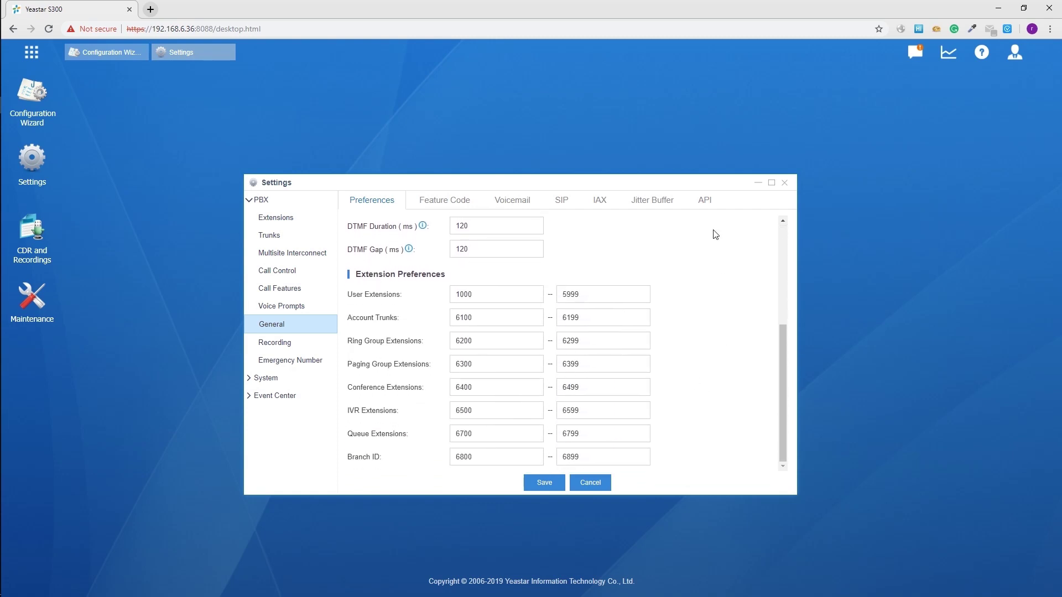
{"action": "left_click", "coordinate": [758, 183]}
Bring back the wizard's 1000–1006 extension list and open the Import Extension dialog
{"action": "left_click", "coordinate": [114, 56]}
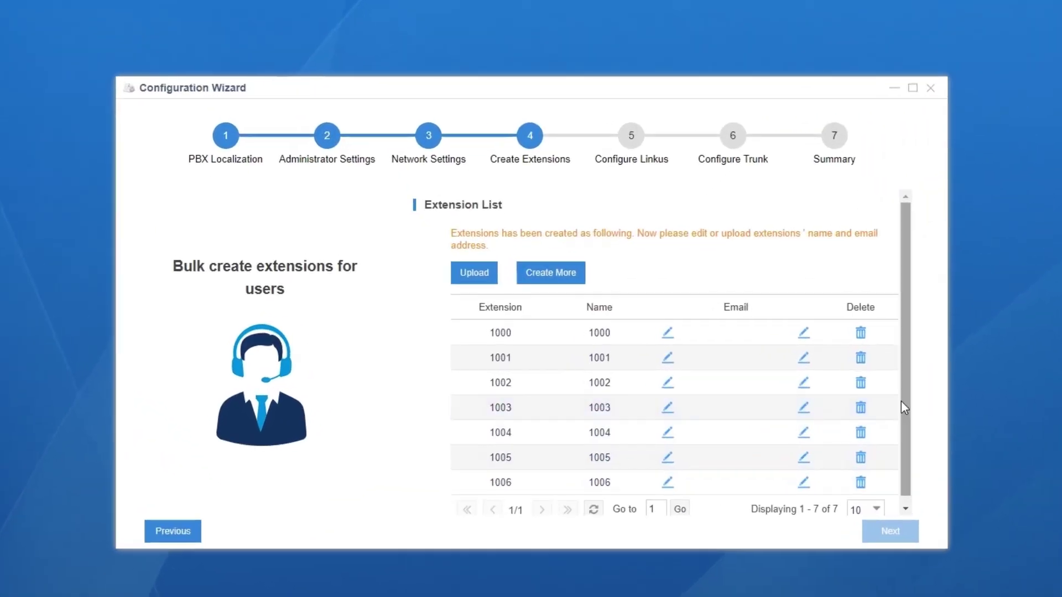
{"action": "left_click_drag", "start_coordinate": [902, 402], "coordinate": [909, 427]}
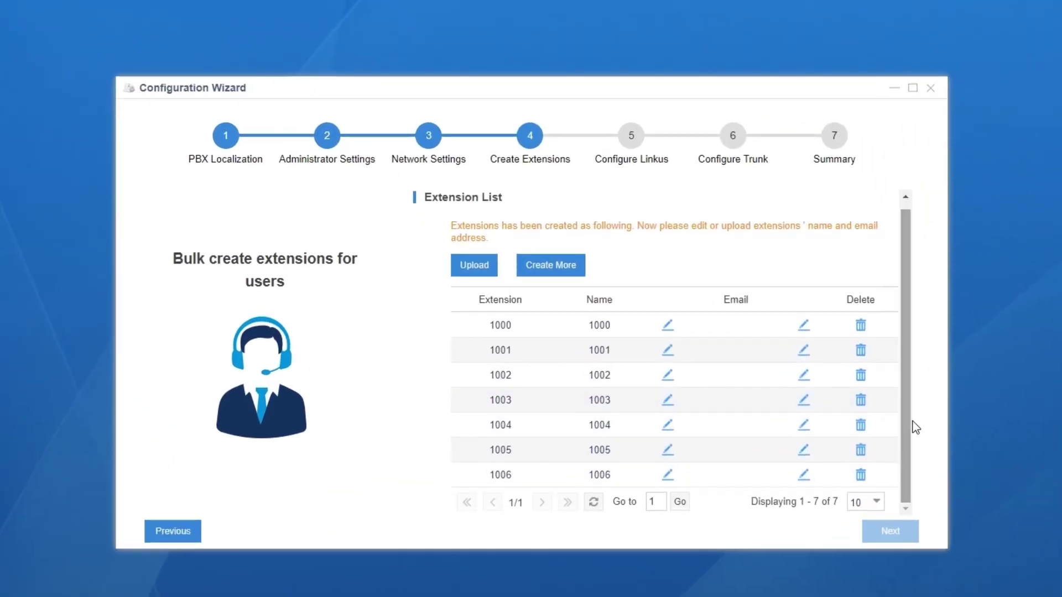
{"action": "left_click", "coordinate": [573, 269]}
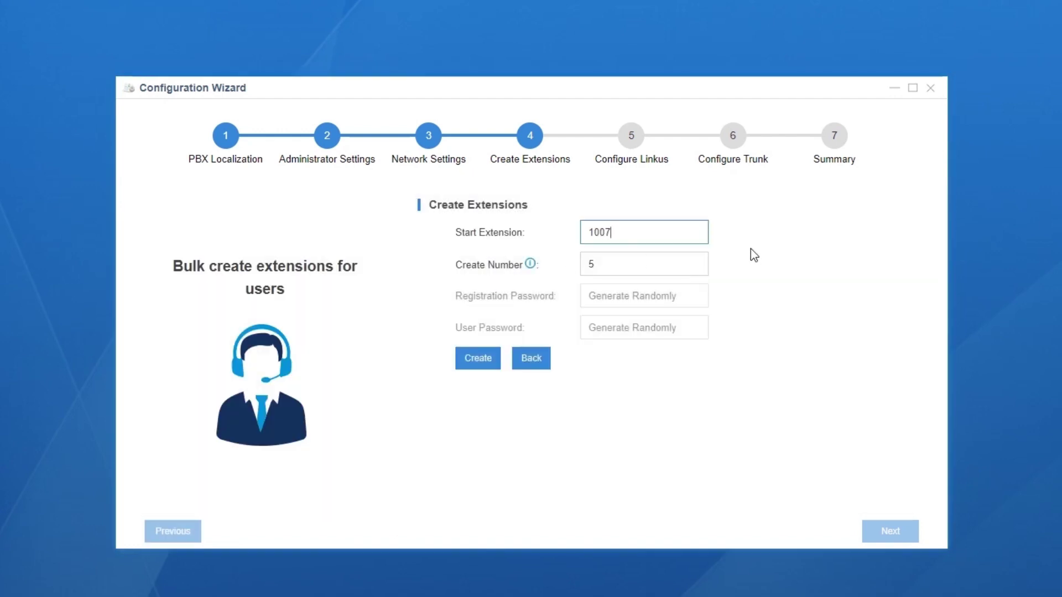
{"action": "left_click", "coordinate": [544, 365]}
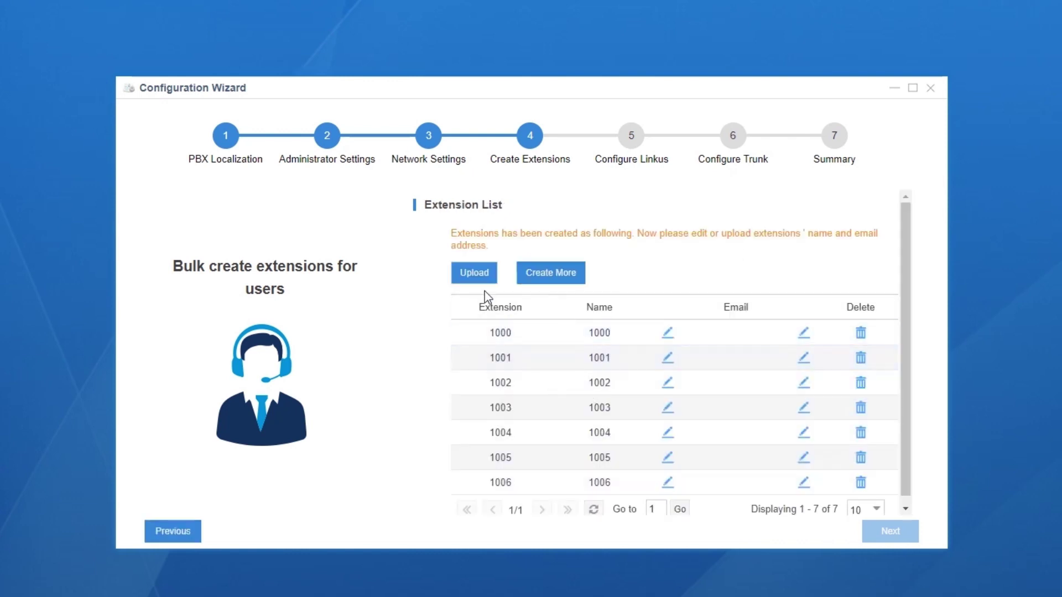
{"action": "left_click", "coordinate": [477, 279]}
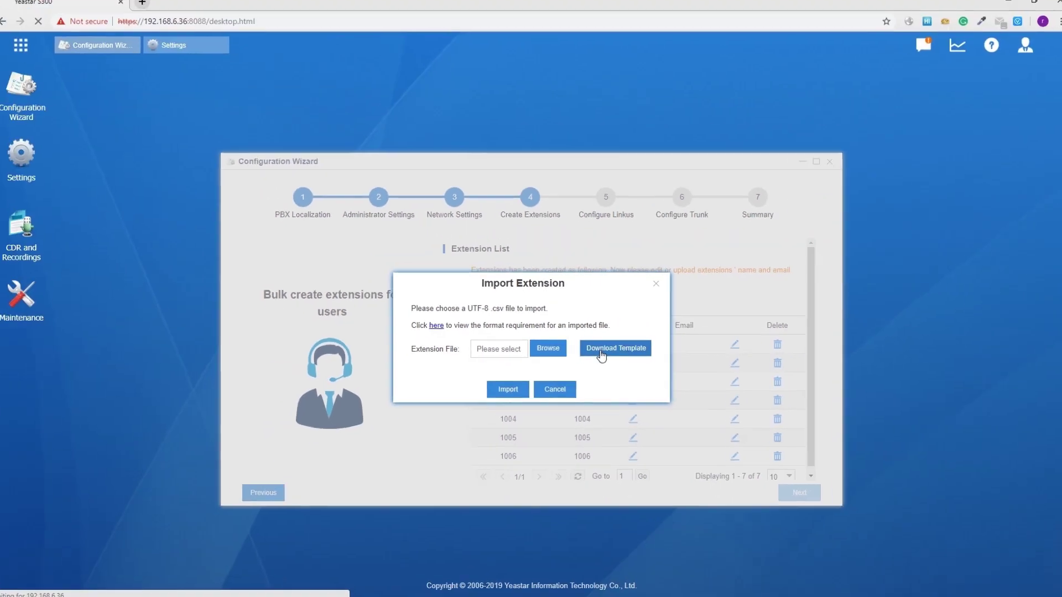
Download the extension import template CSV to the desktop and view it maximized in Excel
{"action": "left_click", "coordinate": [626, 347]}
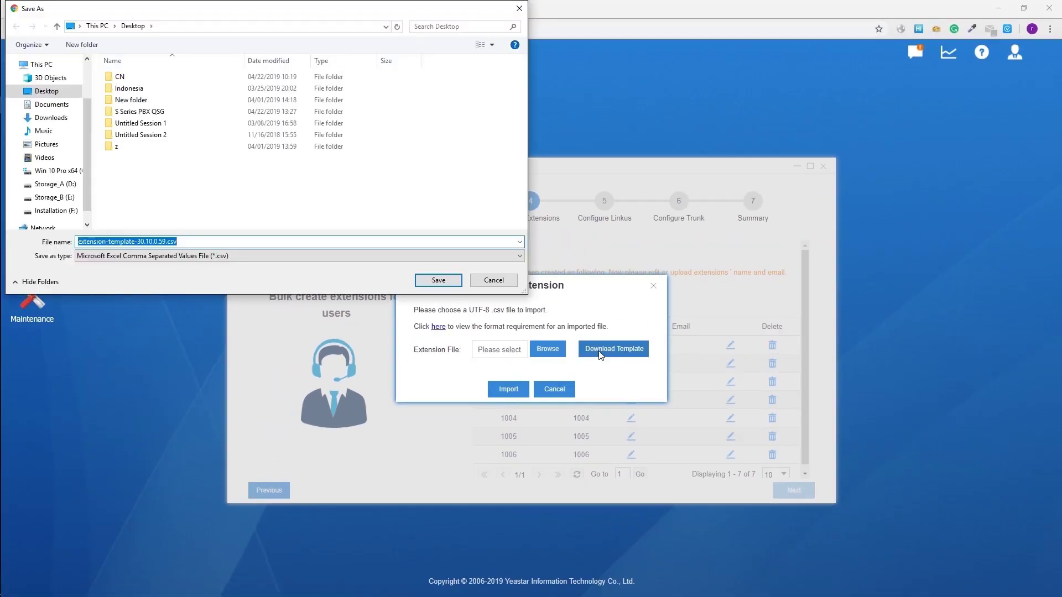
{"action": "left_click", "coordinate": [450, 281]}
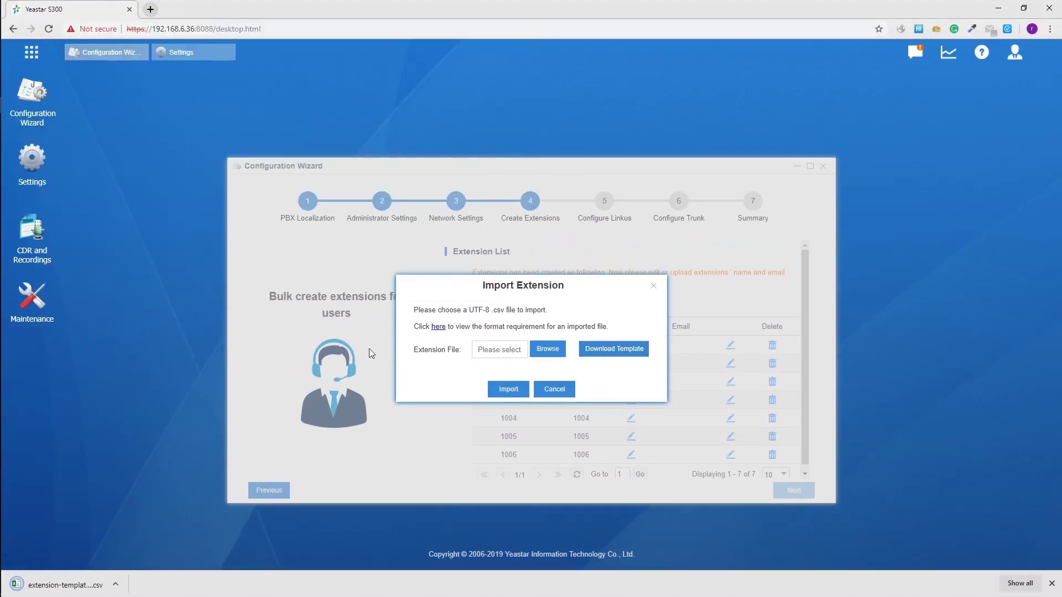
{"action": "left_click", "coordinate": [65, 587]}
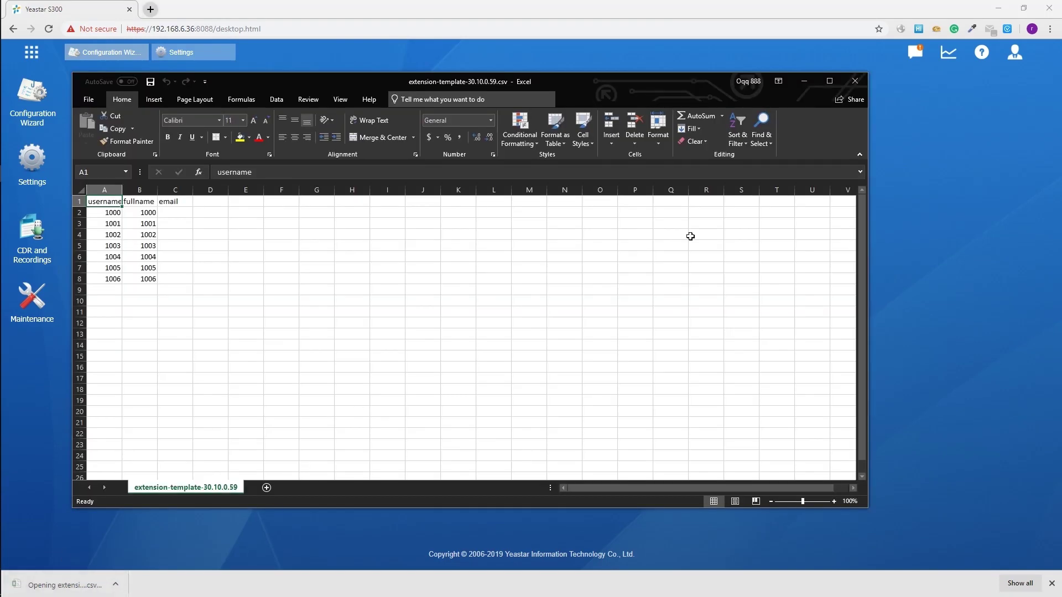
{"action": "left_click", "coordinate": [829, 81]}
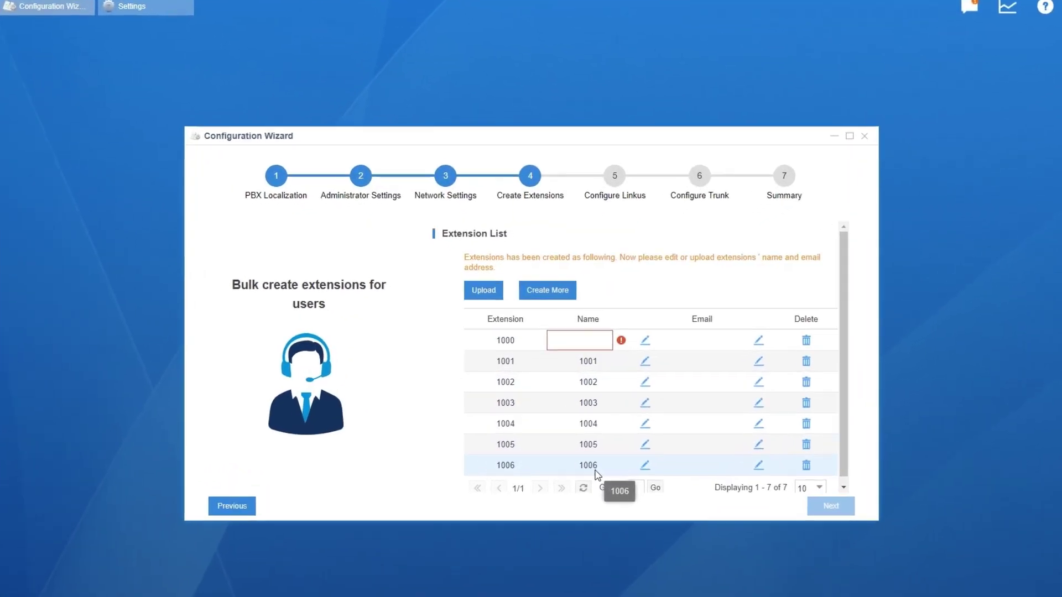
Enter the user's name and e-mail address for extension 1000, then continue to Linkus setup
{"action": "type", "text": "Jason"}
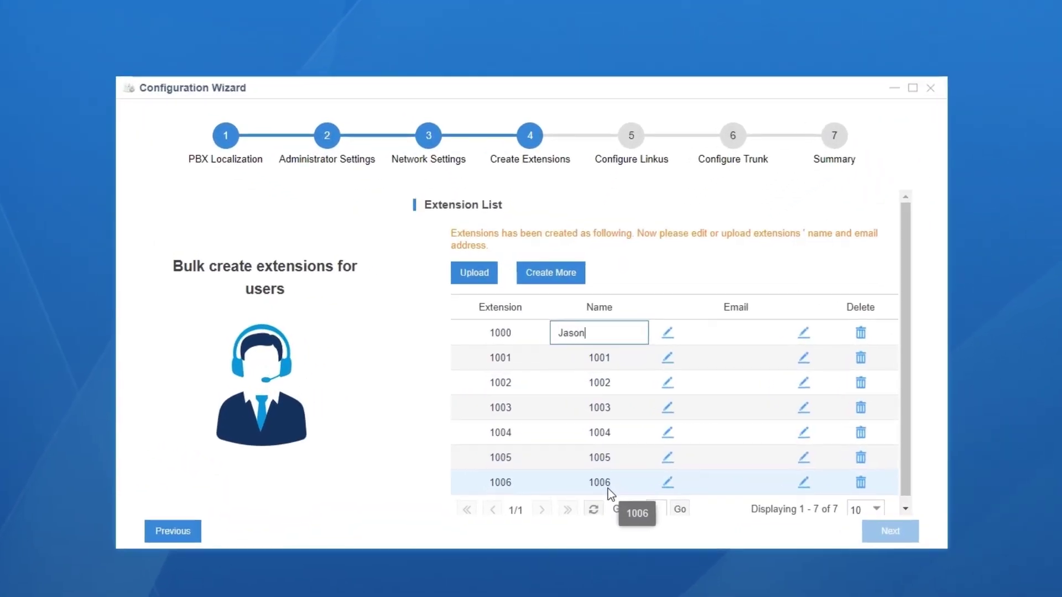
{"action": "left_click", "coordinate": [807, 338]}
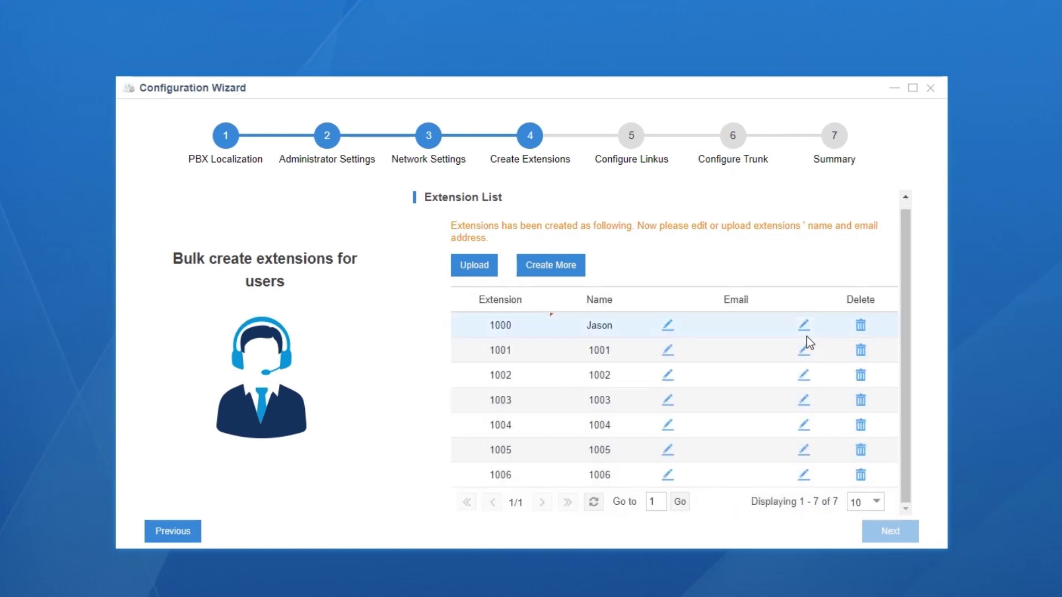
{"action": "left_click", "coordinate": [807, 332]}
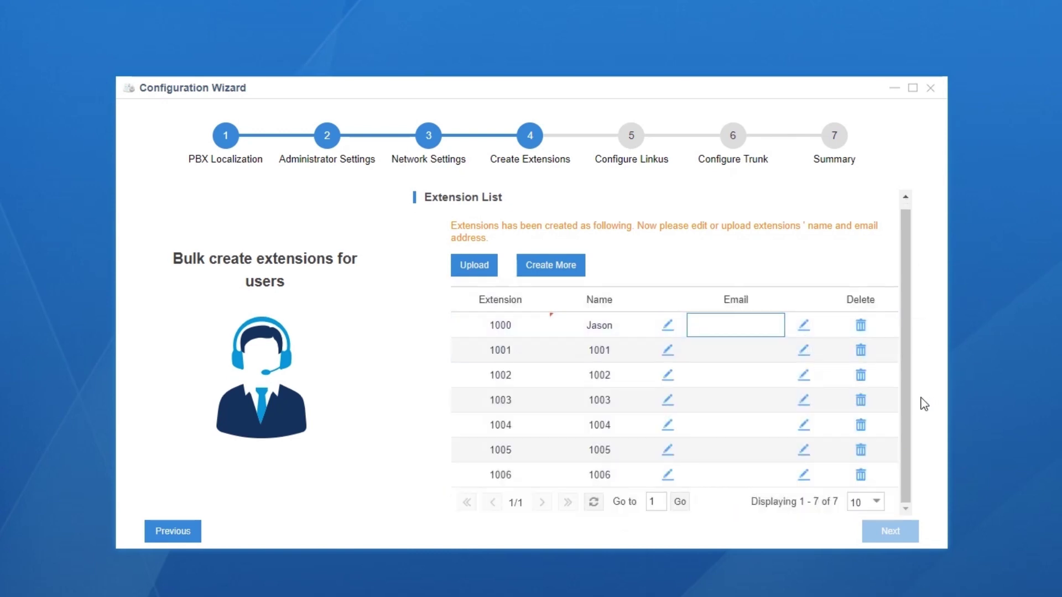
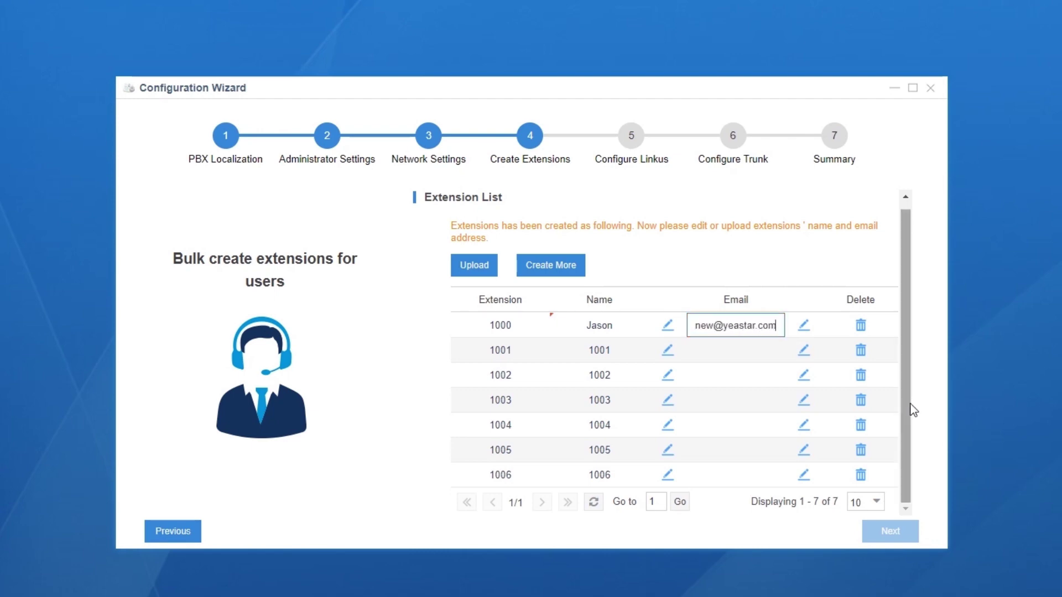
{"action": "left_click", "coordinate": [899, 534]}
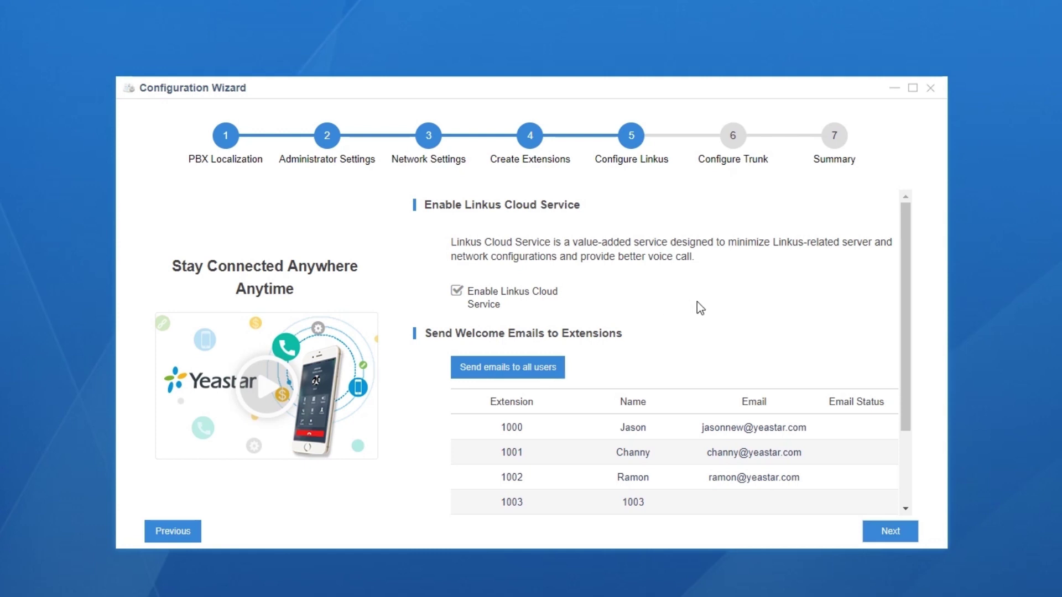
Disable Linkus Cloud Service, review the welcome-email list, and proceed to trunk configuration
{"action": "left_click", "coordinate": [457, 292]}
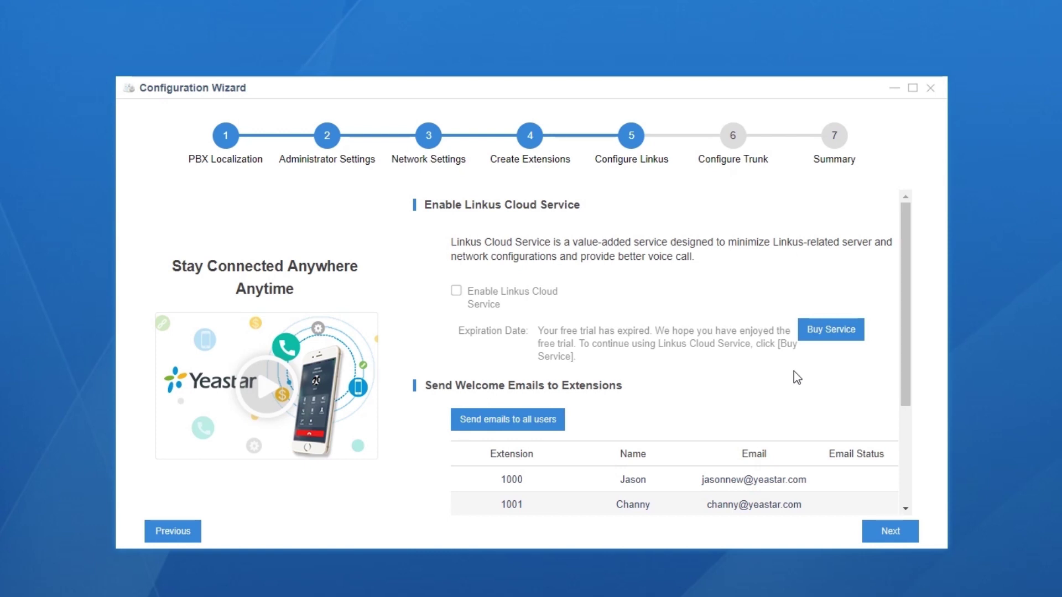
{"action": "scroll", "coordinate": [797, 378], "scroll_direction": "down", "scroll_amount": 1}
{"action": "scroll", "coordinate": [799, 378], "scroll_direction": "down", "scroll_amount": 1}
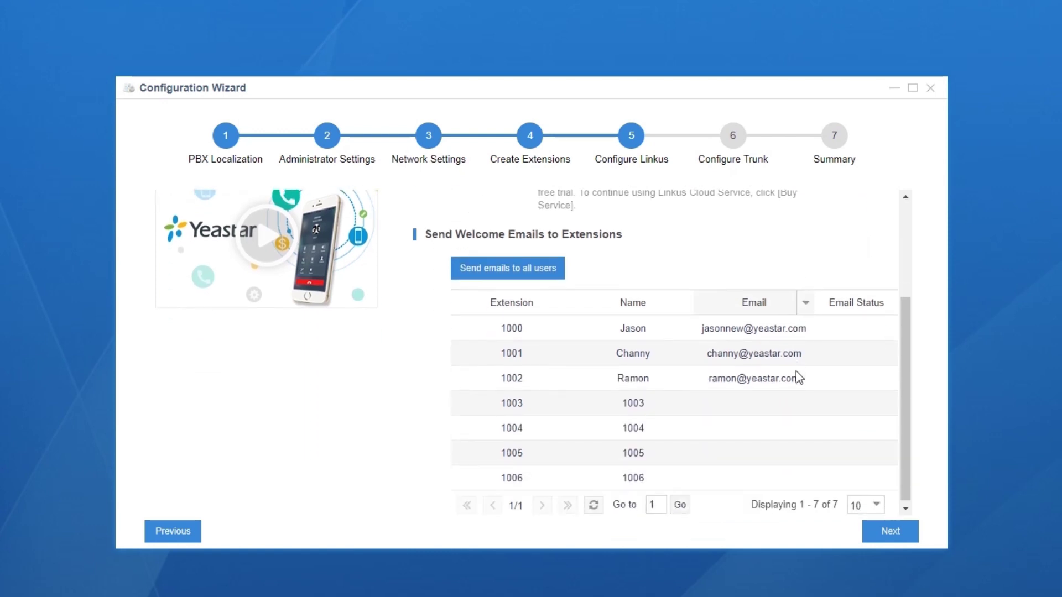
{"action": "left_click", "coordinate": [895, 534]}
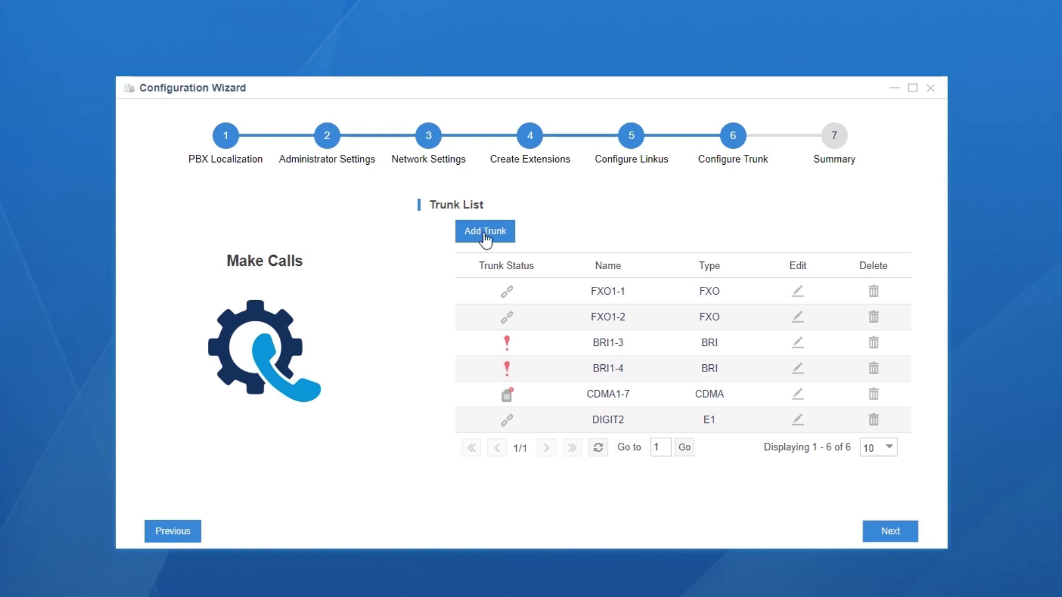
Add register SIP trunk SIP_1 for host 110.23.5.89, keeping the country as General
{"action": "left_click", "coordinate": [491, 232]}
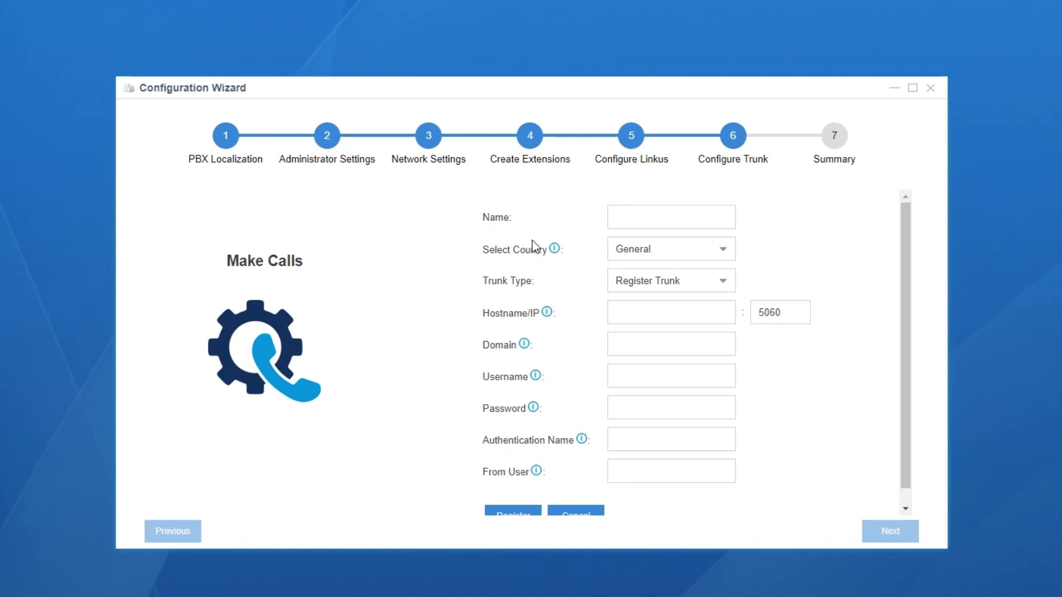
{"action": "left_click", "coordinate": [725, 252]}
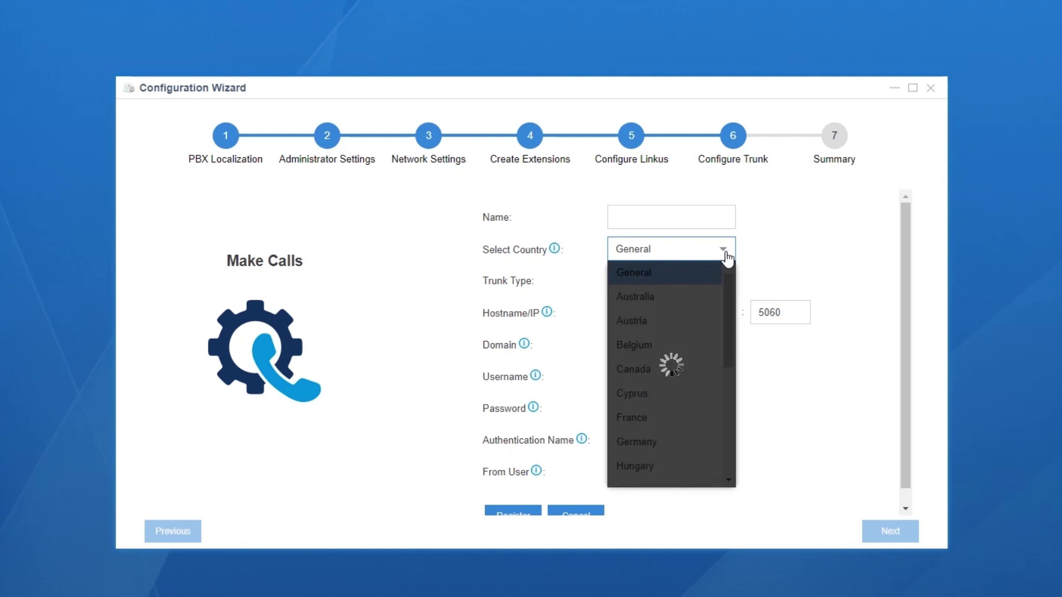
{"action": "left_click_drag", "start_coordinate": [729, 310], "coordinate": [727, 447]}
{"action": "left_click", "coordinate": [713, 457]}
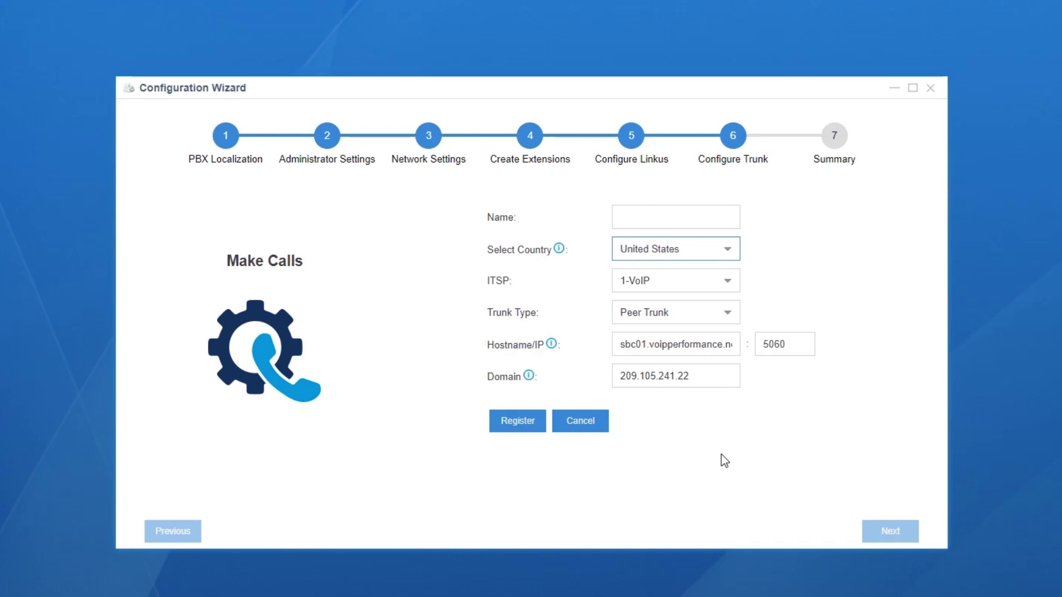
{"action": "left_click", "coordinate": [727, 249]}
{"action": "scroll", "coordinate": [725, 381], "scroll_direction": "up", "scroll_amount": 5}
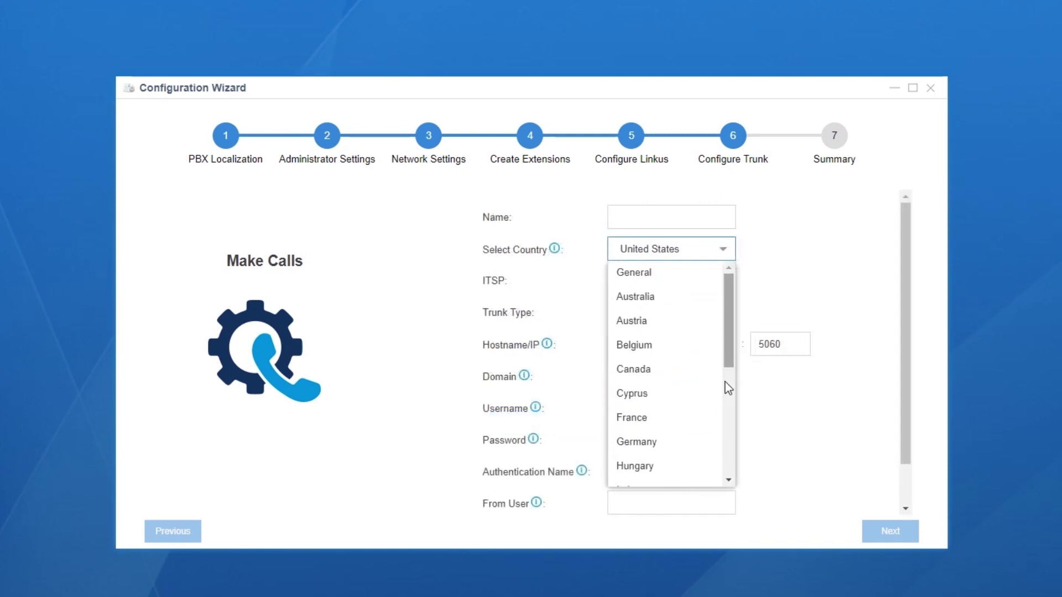
{"action": "left_click", "coordinate": [688, 274]}
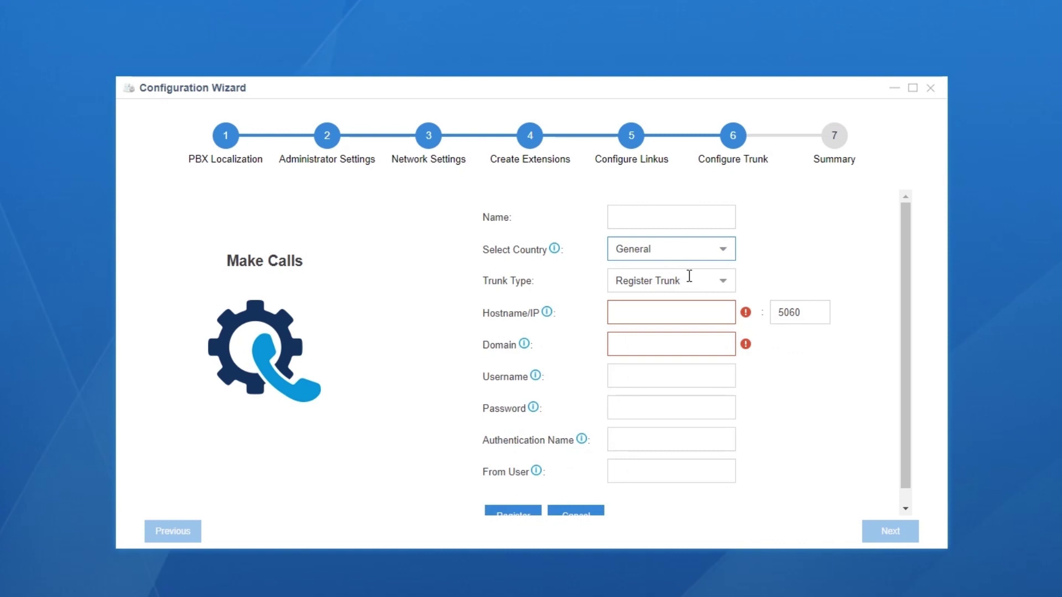
{"action": "left_click", "coordinate": [800, 380]}
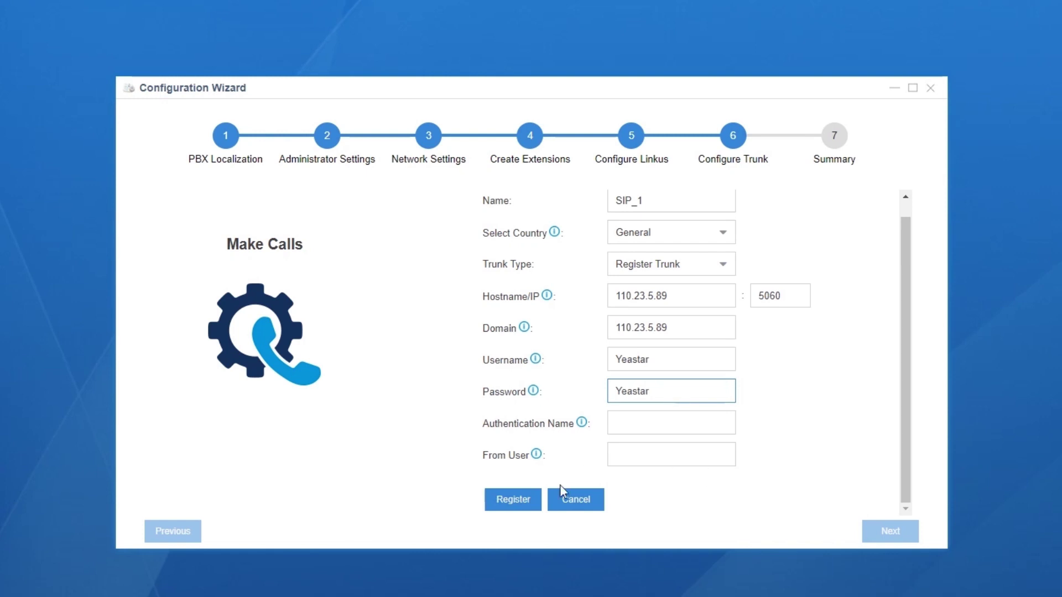
{"action": "left_click", "coordinate": [509, 501]}
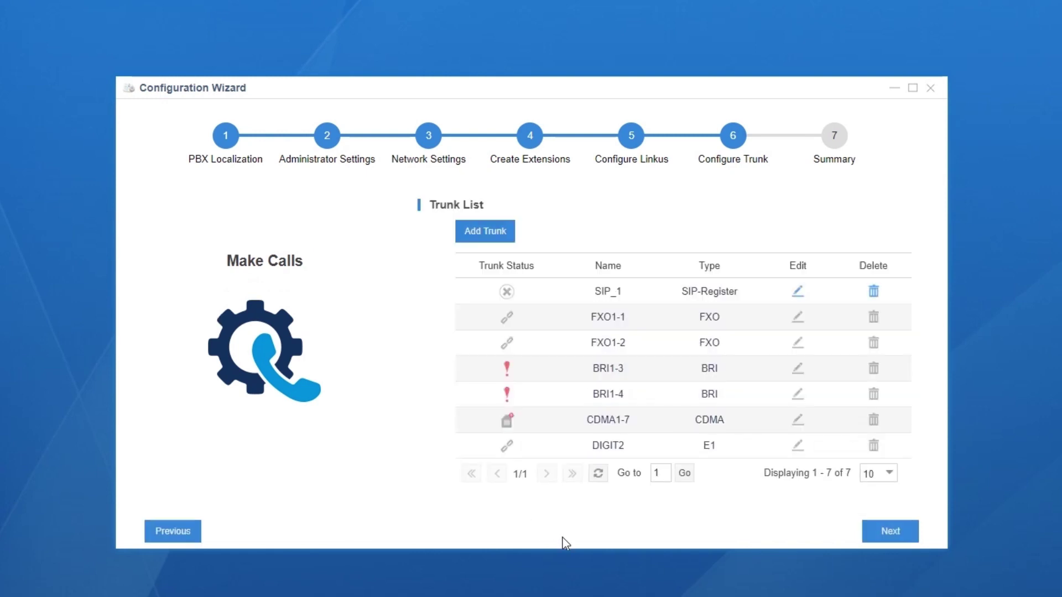
Go to the wizard Summary and scroll down to the Extension and Linkus section
{"action": "left_click", "coordinate": [889, 545]}
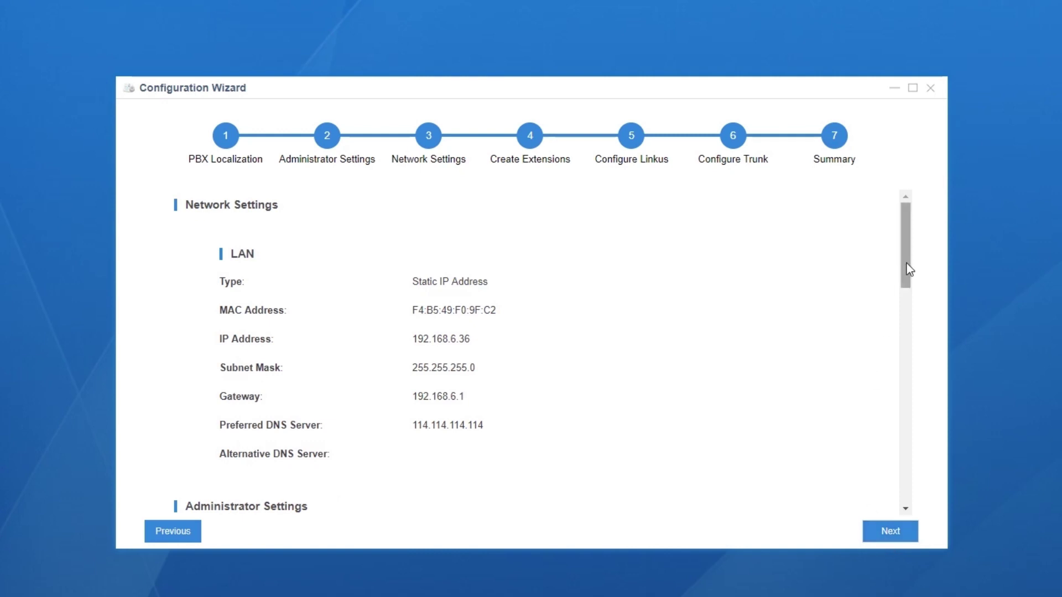
{"action": "left_click_drag", "start_coordinate": [908, 267], "coordinate": [996, 463]}
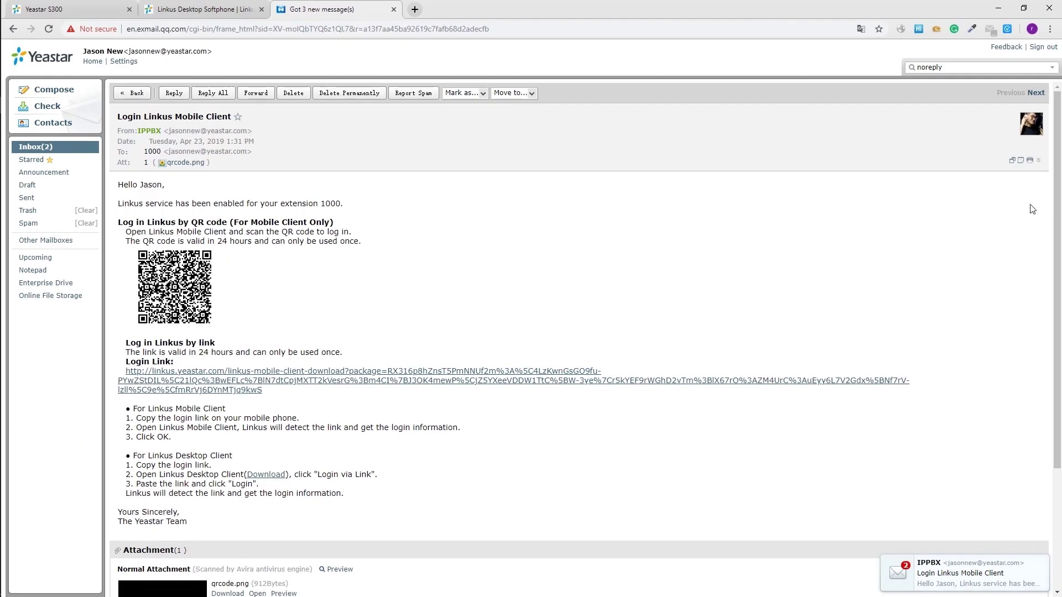
{"action": "left_click_drag", "start_coordinate": [1058, 183], "coordinate": [1060, 199]}
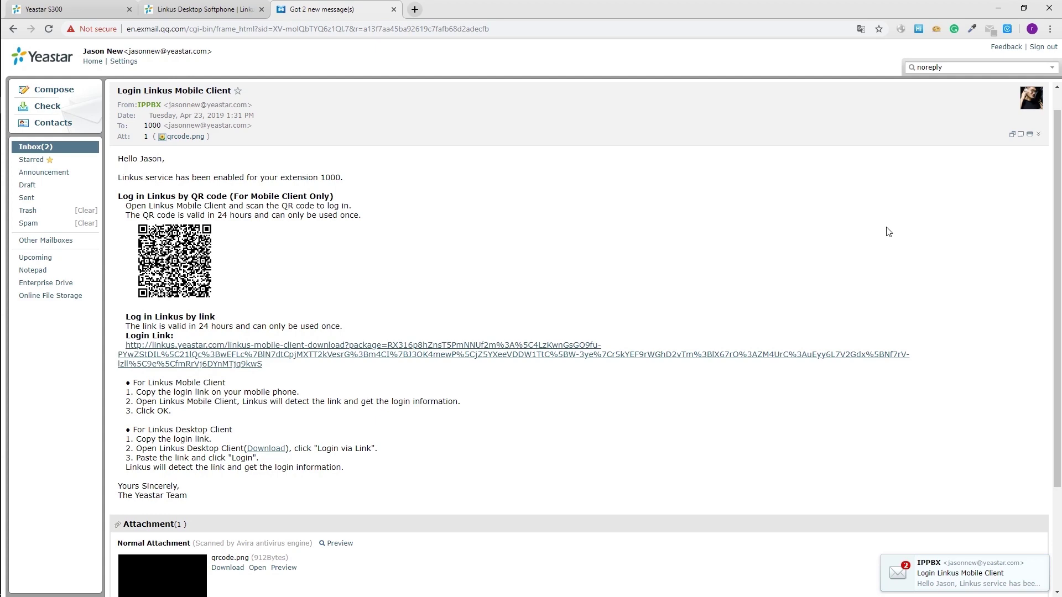
Glance at the Linkus download page, then scroll through the Linkus login welcome email
{"action": "key", "text": "ctrl+shift+Tab"}
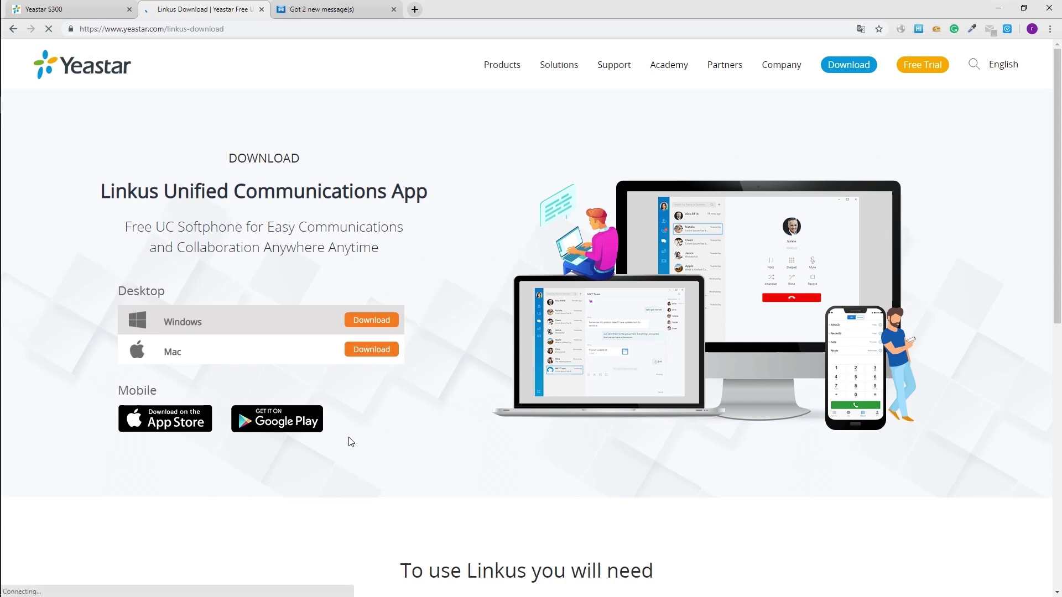
{"action": "key", "text": "ctrl+Tab"}
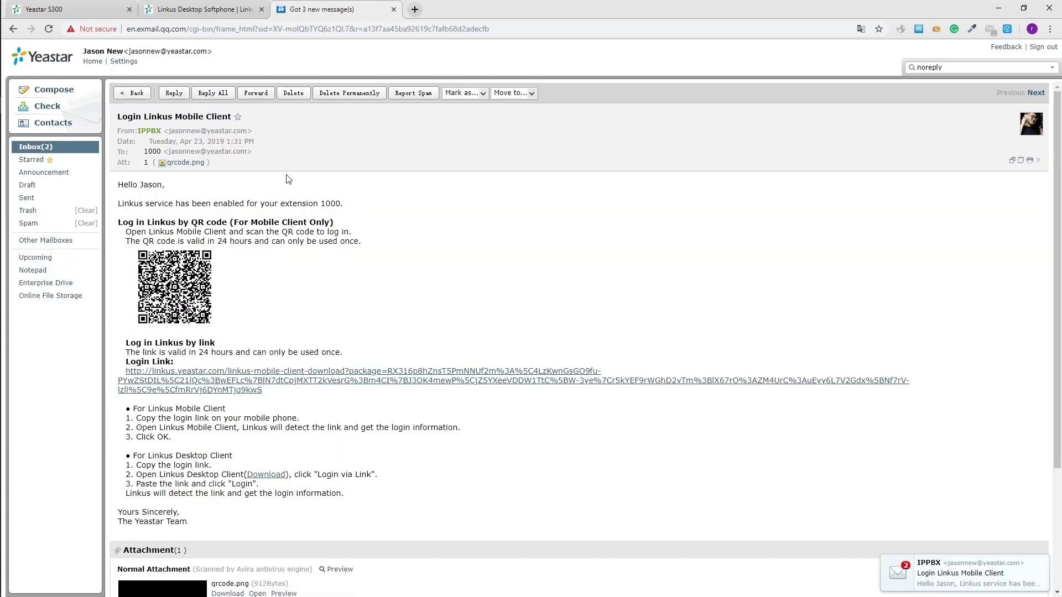
{"action": "left_click_drag", "start_coordinate": [1060, 184], "coordinate": [1060, 199]}
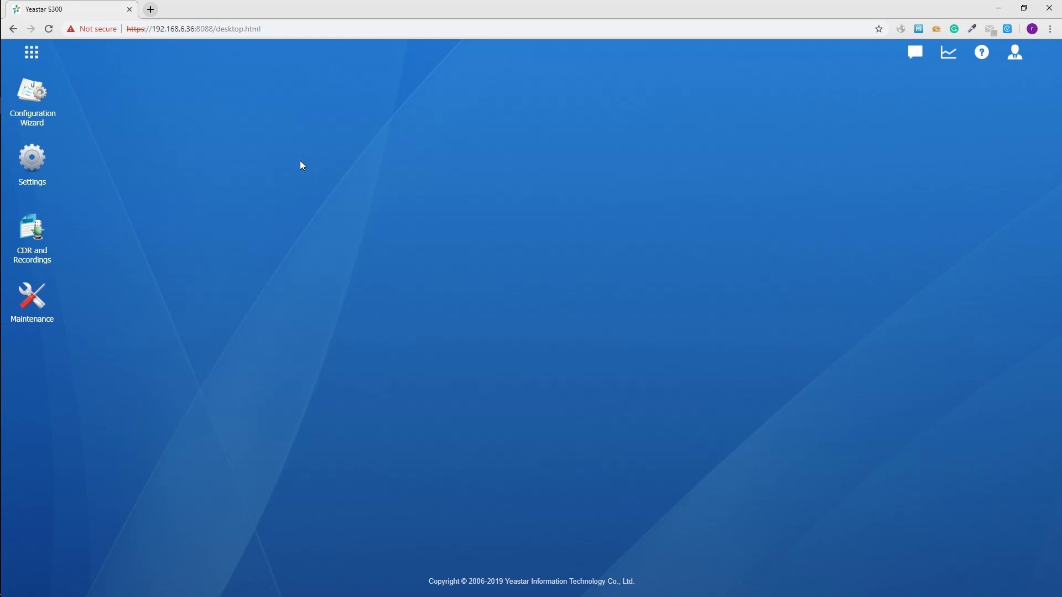
Review the inbound and then outbound routes under Settings > Call Control
{"action": "left_click", "coordinate": [32, 160]}
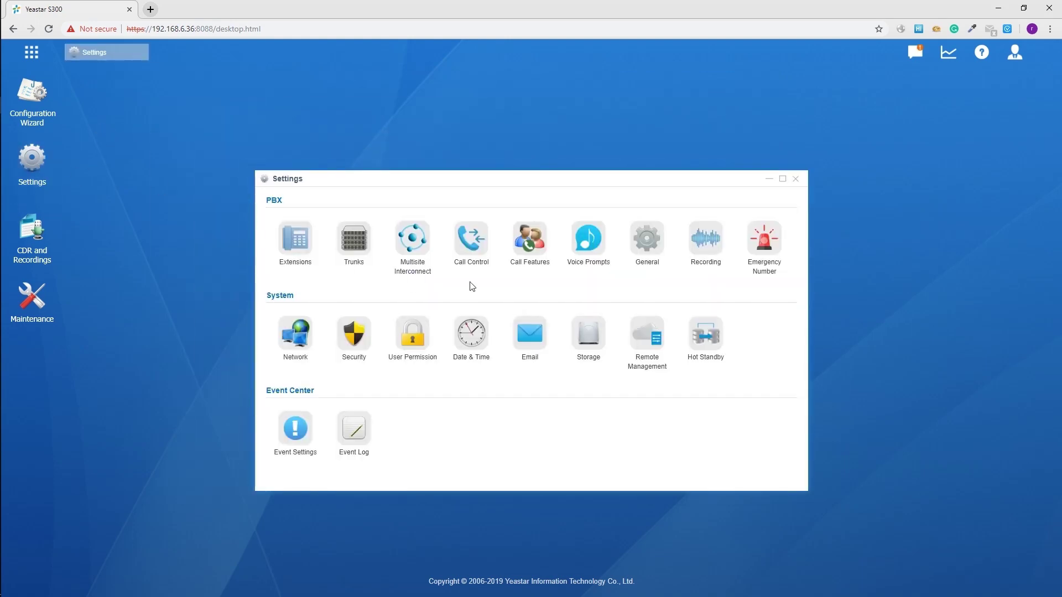
{"action": "left_click", "coordinate": [473, 249]}
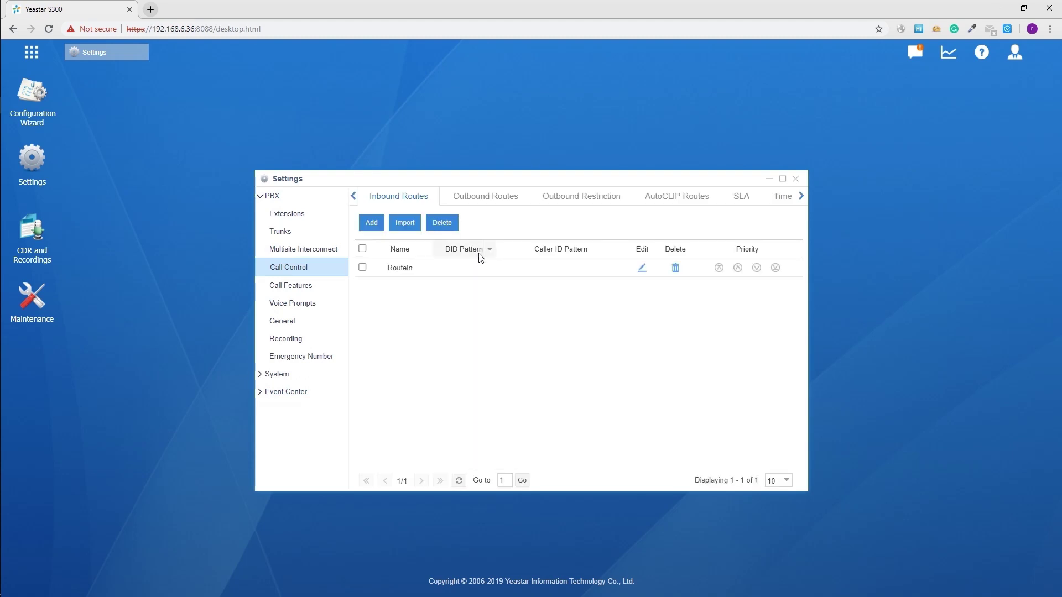
{"action": "left_click", "coordinate": [466, 203]}
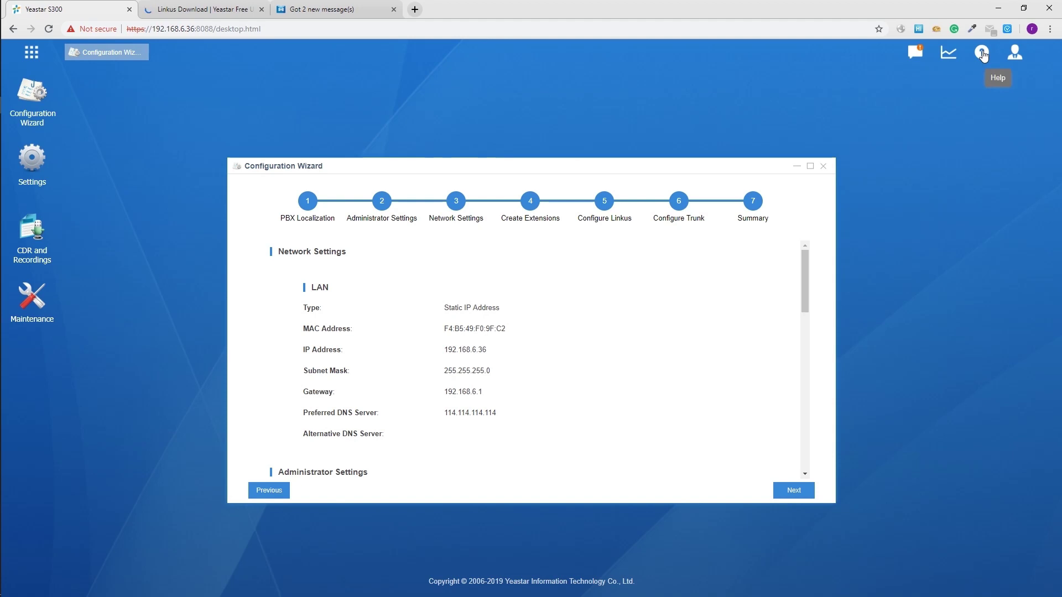
Open the Admin User Manual from Help and scroll the Document Center page
{"action": "left_click", "coordinate": [983, 55]}
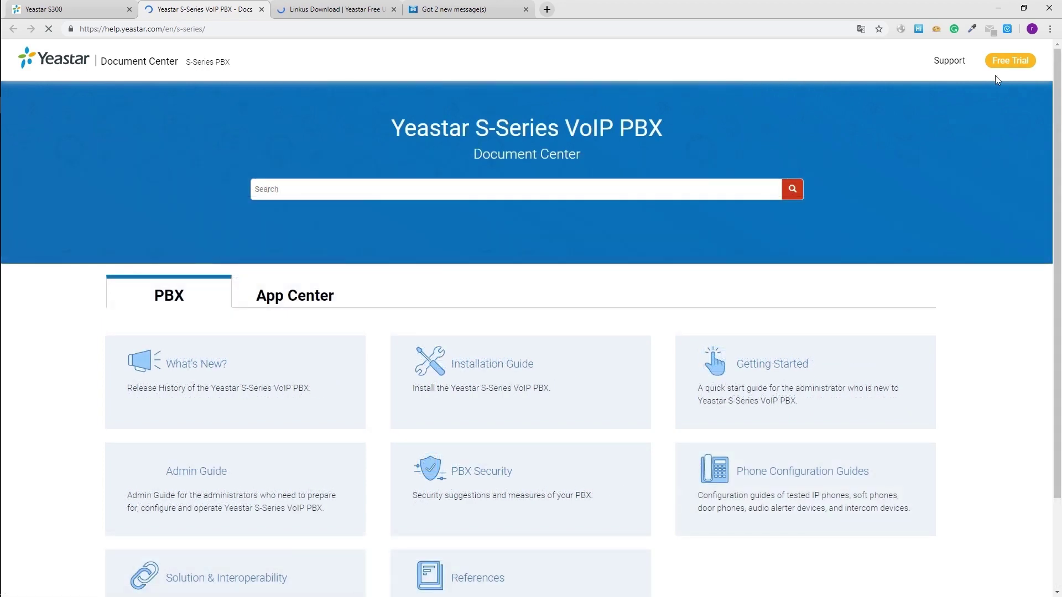
{"action": "left_click_drag", "start_coordinate": [1058, 83], "coordinate": [1058, 183]}
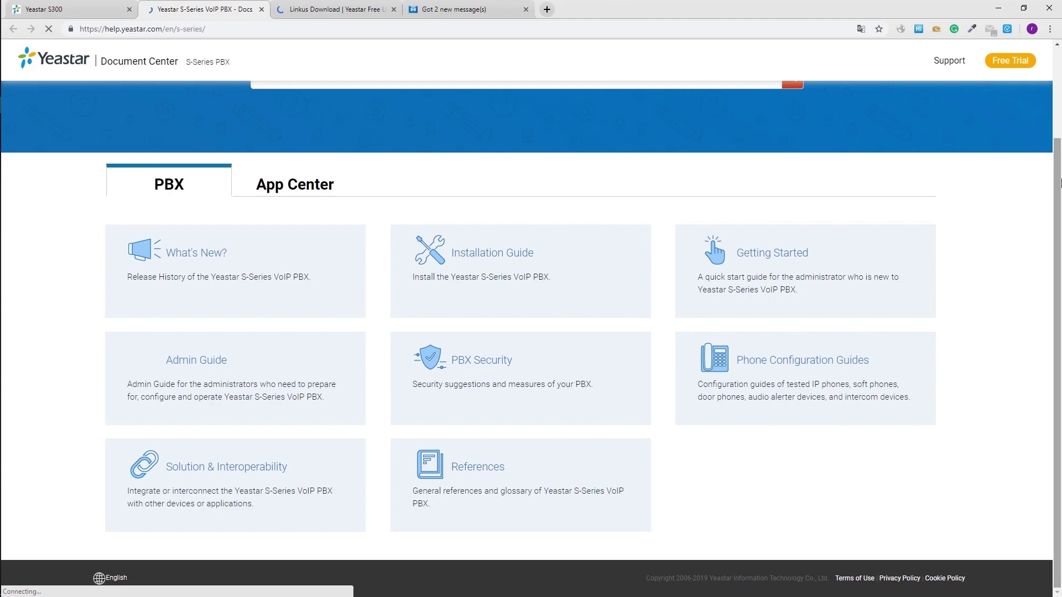